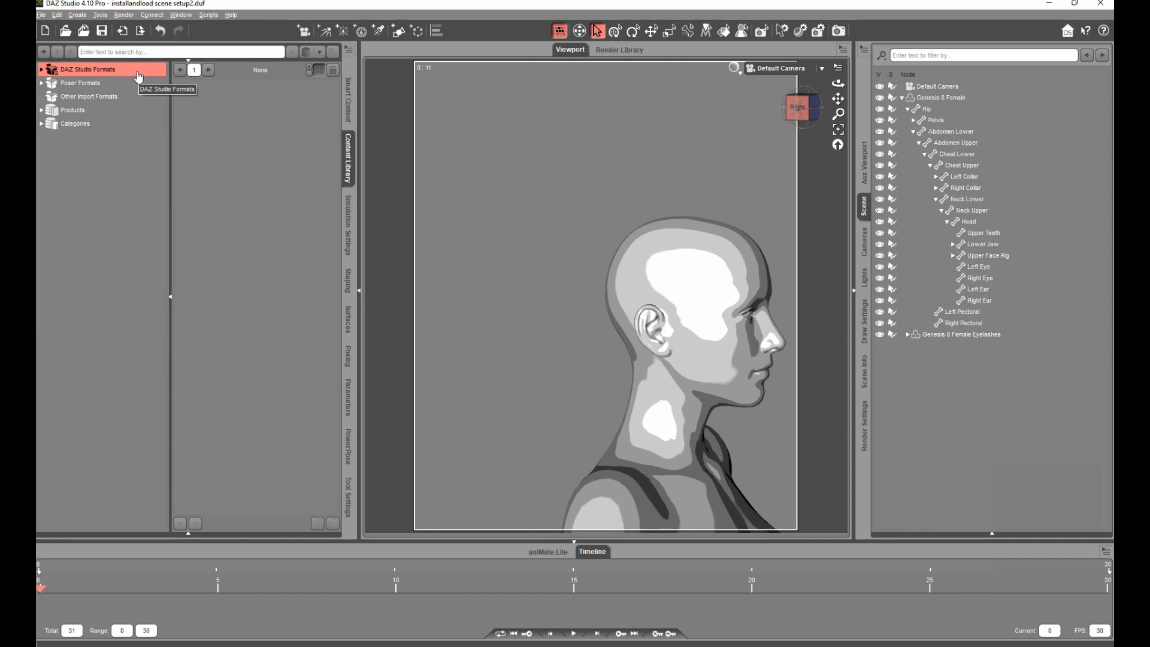
- Browse to the disk folder of My DAZ 3D Library listed under DAZ Studio Formats
{"action": "left_click", "coordinate": [42, 71]}
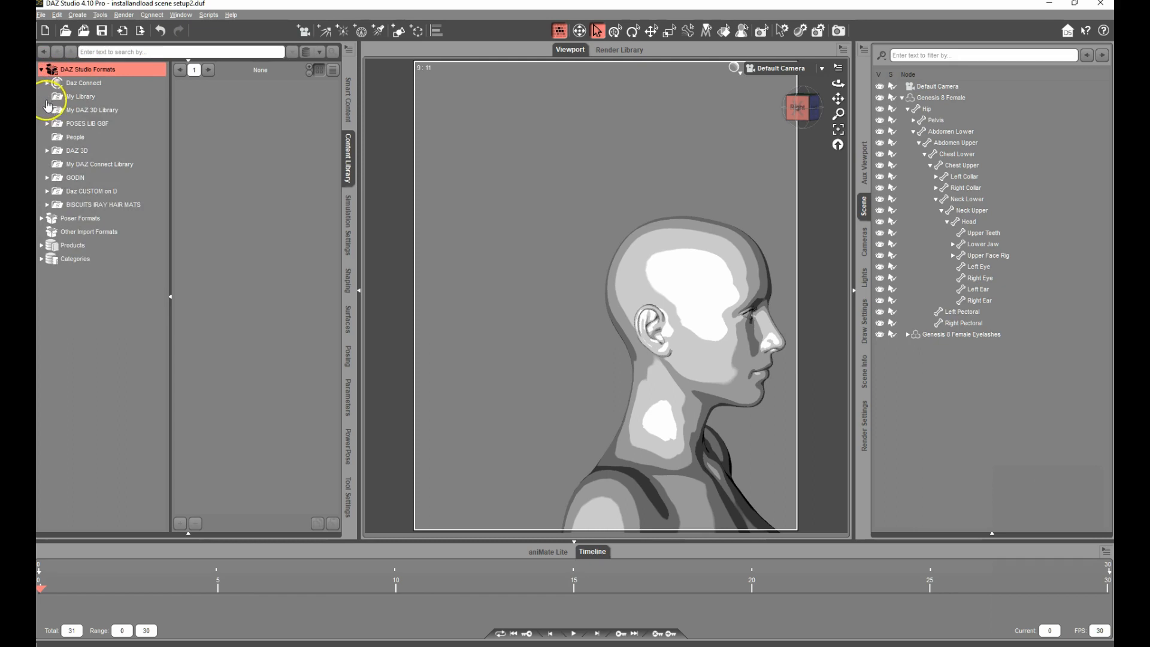
{"action": "left_click", "coordinate": [77, 110]}
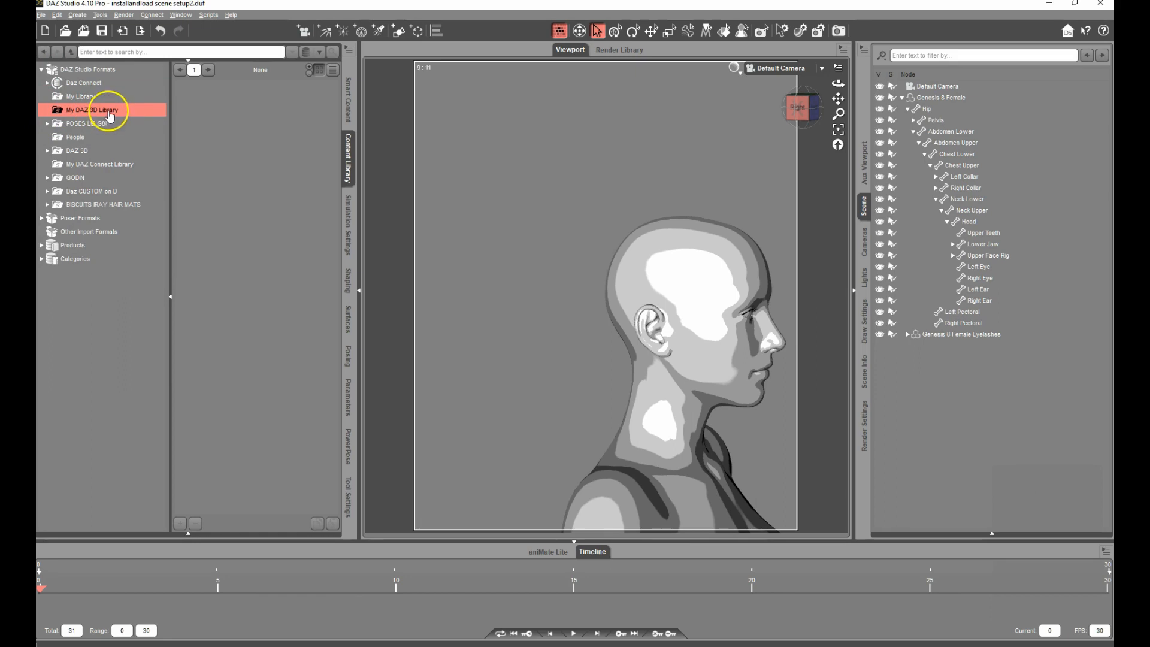
{"action": "right_click", "coordinate": [110, 112]}
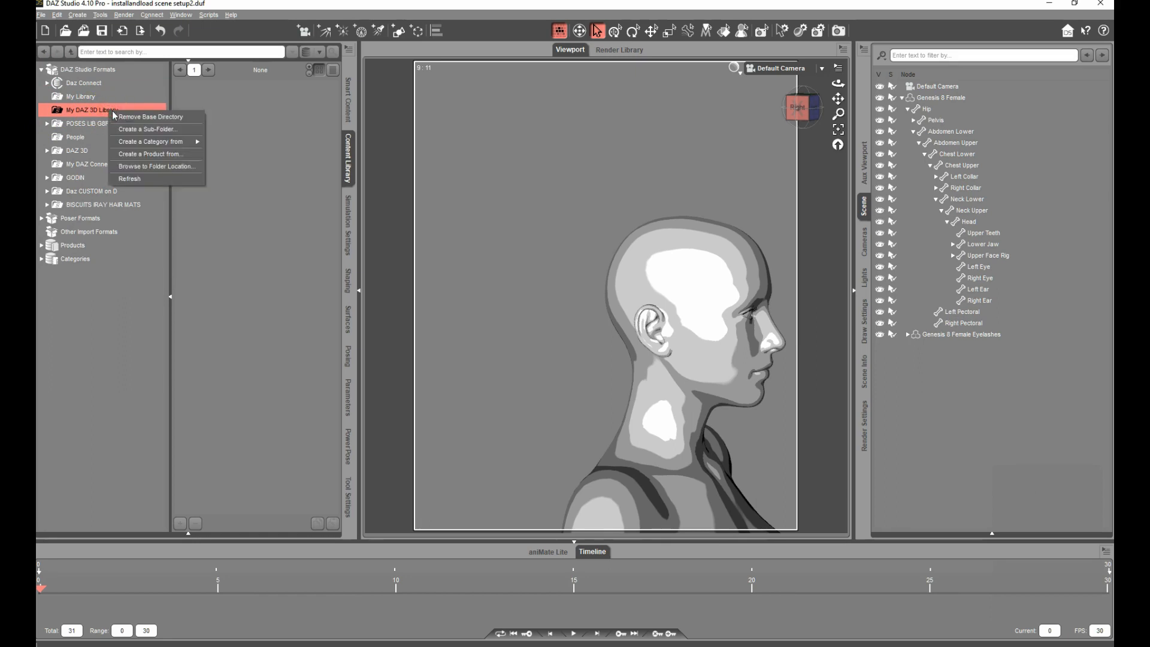
{"action": "left_click", "coordinate": [150, 167]}
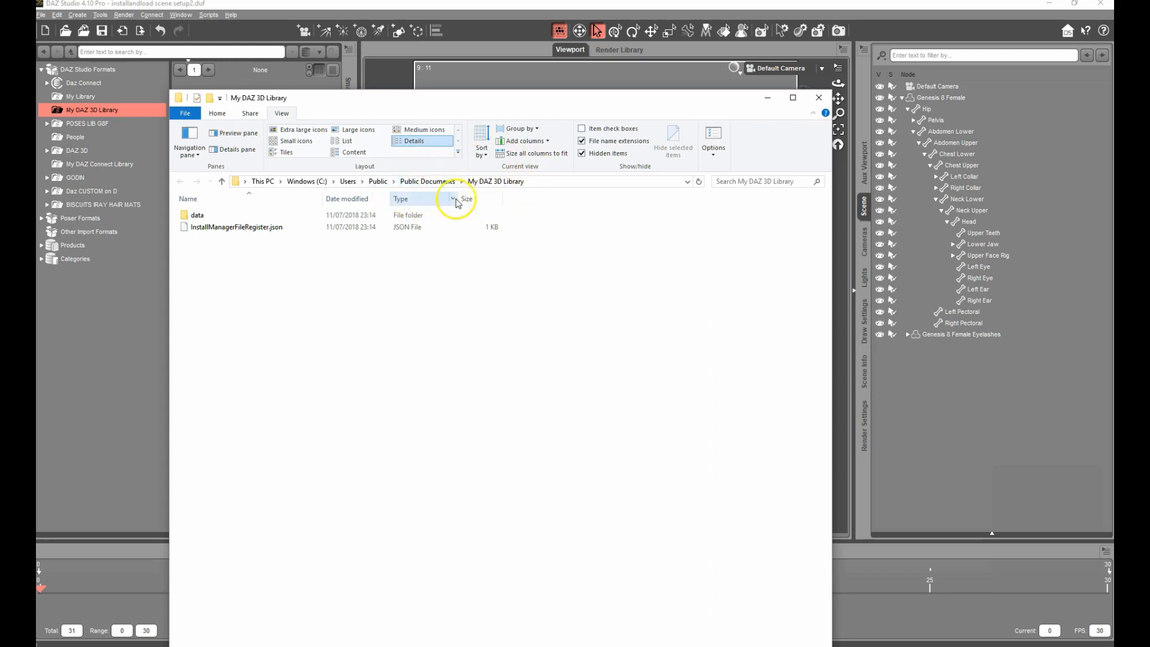
{"action": "key", "text": "alt"}
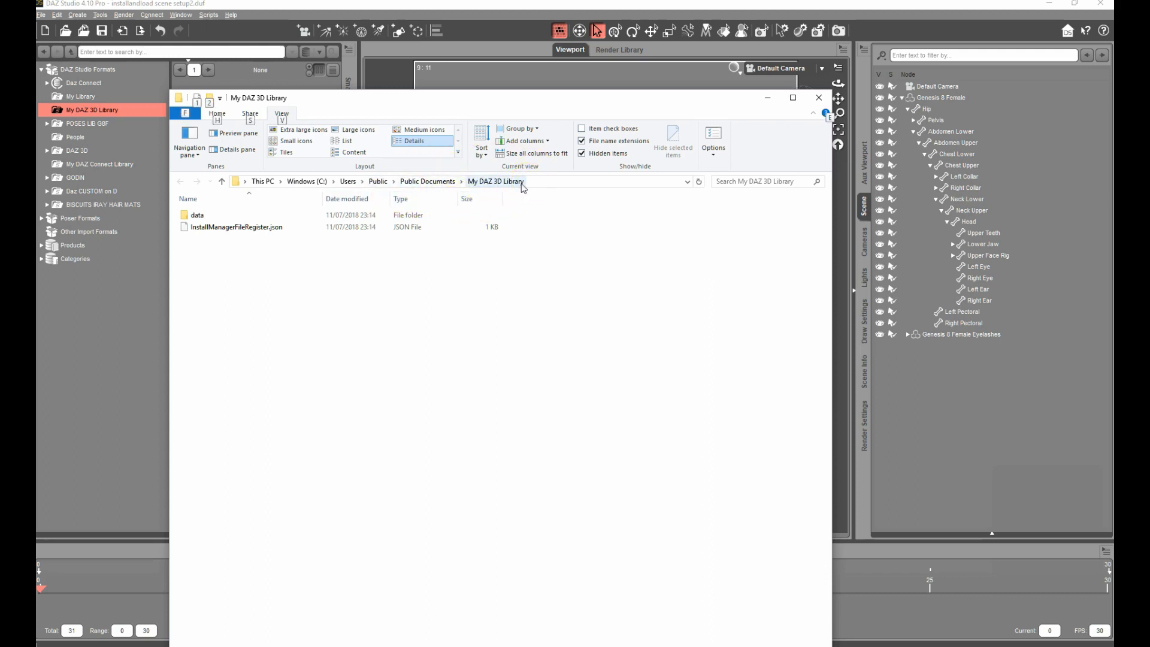
- Open Daz CUSTOM on D and browse through BISCUITS IRAY HAIR MATS and People into the genesis 8 female folder
{"action": "left_click", "coordinate": [204, 569]}
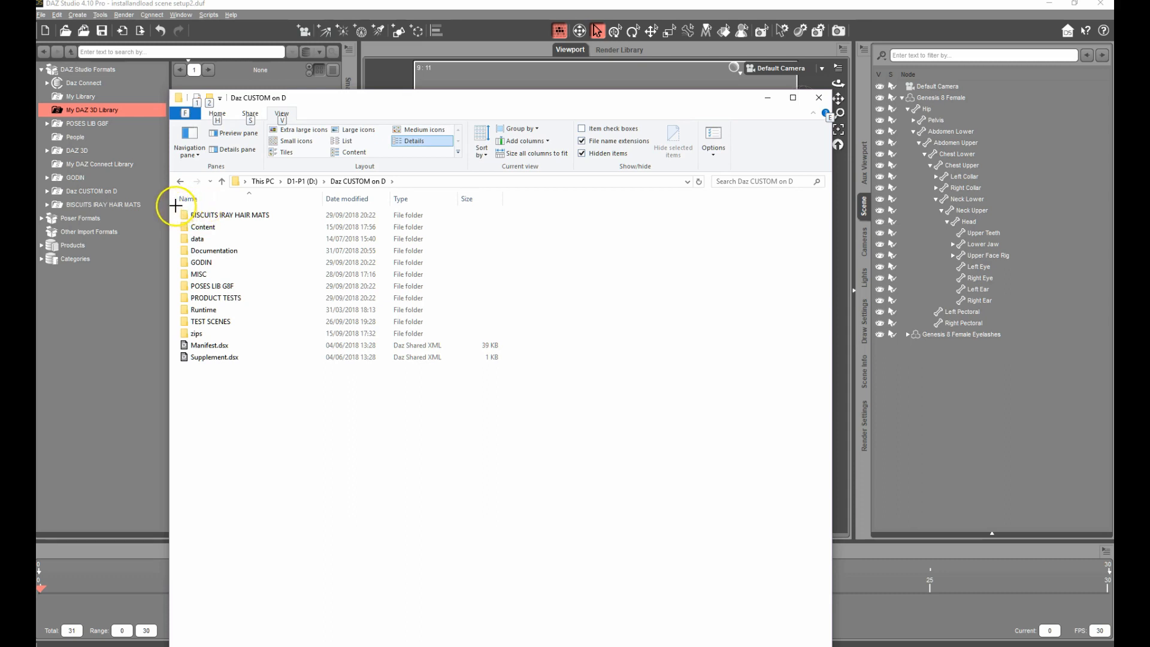
{"action": "mouse_move", "coordinate": [173, 205]}
{"action": "left_mouse_down"}
{"action": "mouse_move", "coordinate": [209, 220]}
{"action": "mouse_move", "coordinate": [285, 221]}
{"action": "left_mouse_up"}
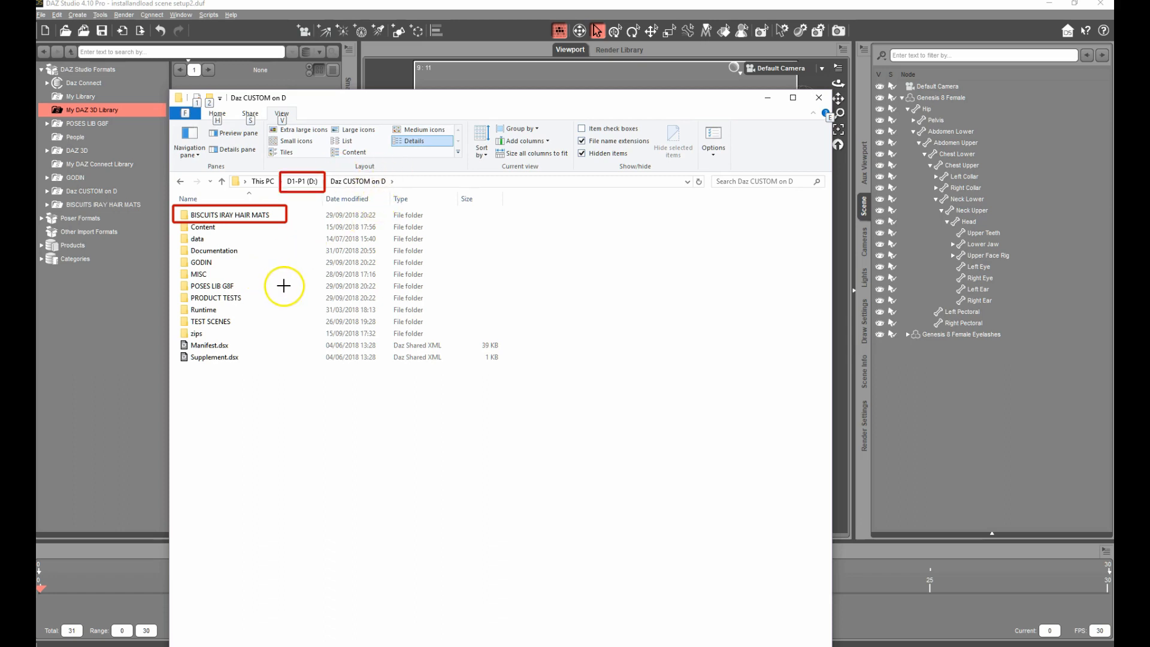
{"action": "left_click", "coordinate": [253, 220]}
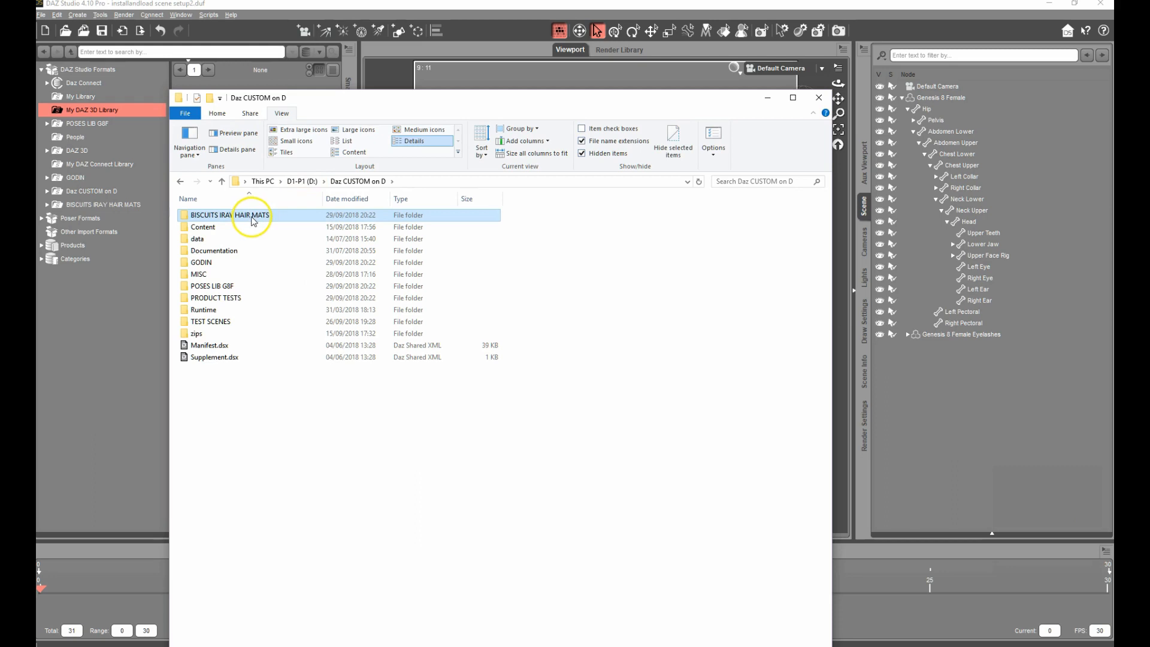
{"action": "left_click", "coordinate": [248, 219]}
{"action": "double_click", "coordinate": [247, 220]}
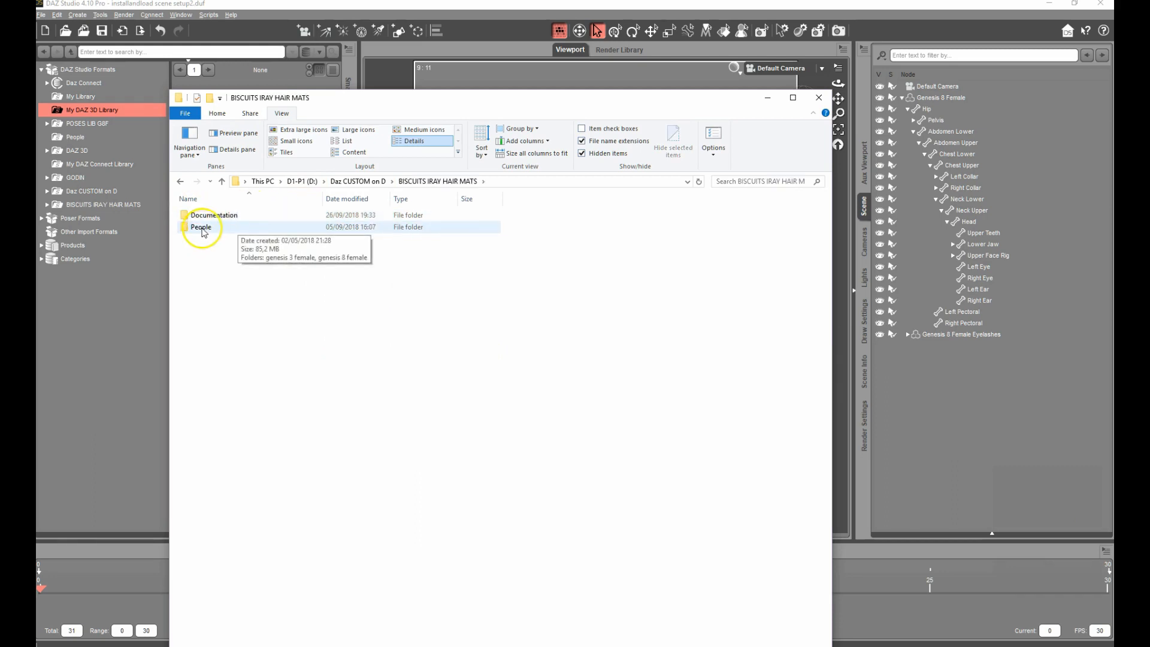
{"action": "double_click", "coordinate": [202, 227]}
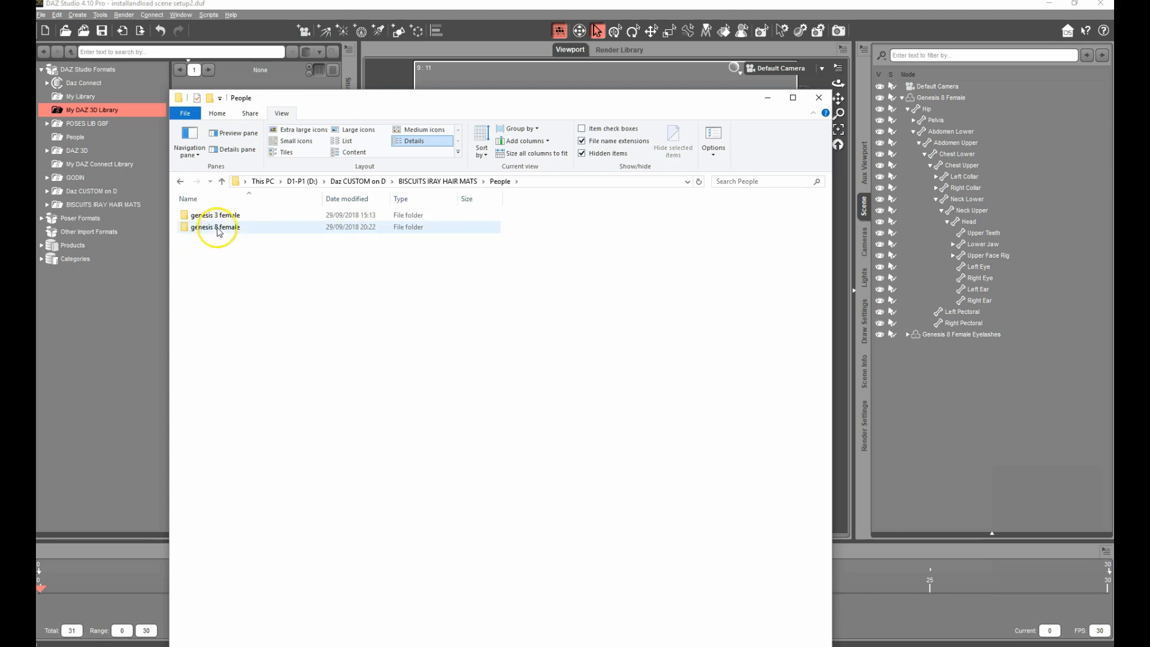
{"action": "double_click", "coordinate": [215, 229]}
{"action": "double_click", "coordinate": [210, 223]}
{"action": "double_click", "coordinate": [197, 219]}
{"action": "double_click", "coordinate": [198, 219]}
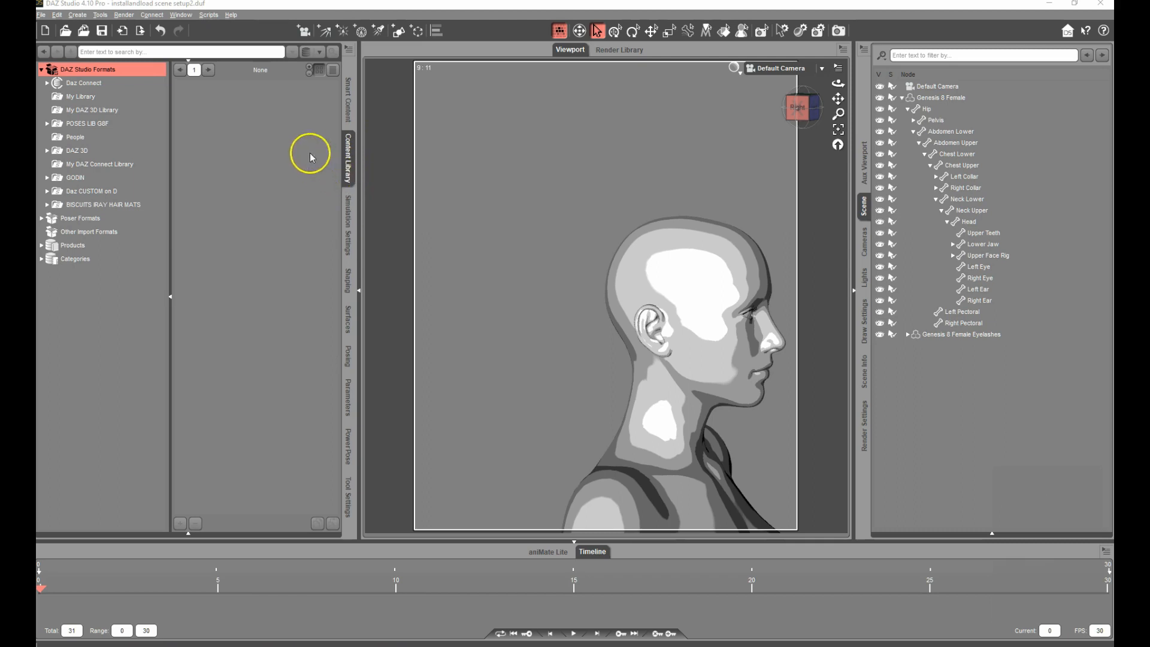
- Add the BISCUITS IRAY HAIR MATS folder from Daz CUSTOM on D as a base directory for DAZ Studio Formats
{"action": "right_click", "coordinate": [107, 72]}
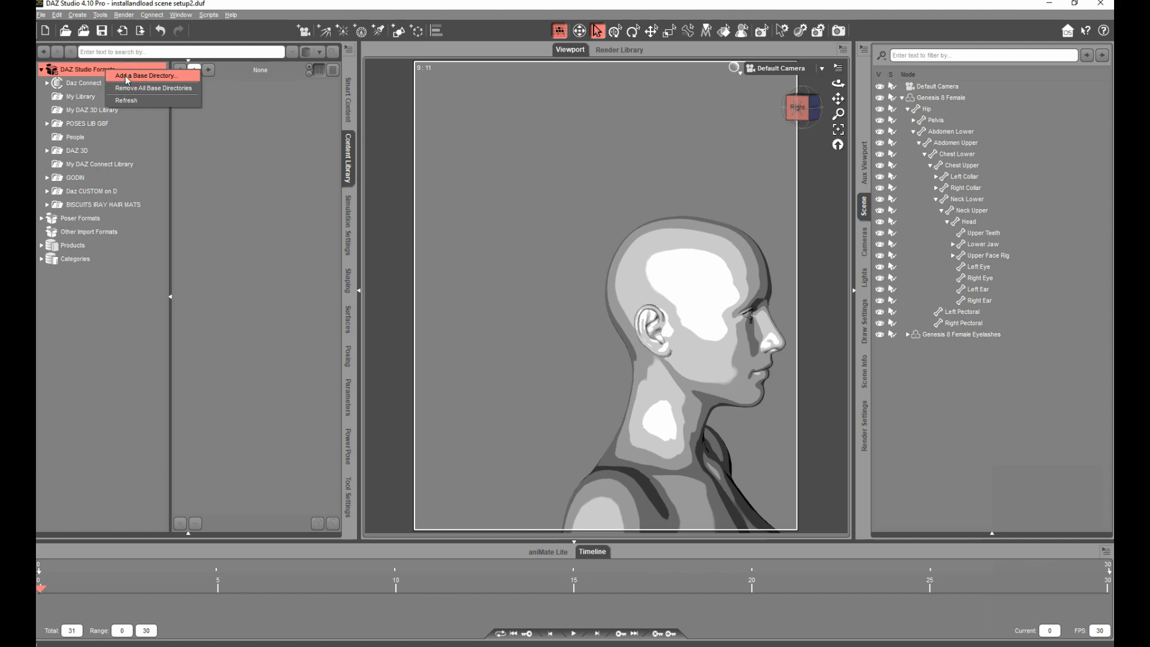
{"action": "left_click", "coordinate": [125, 77]}
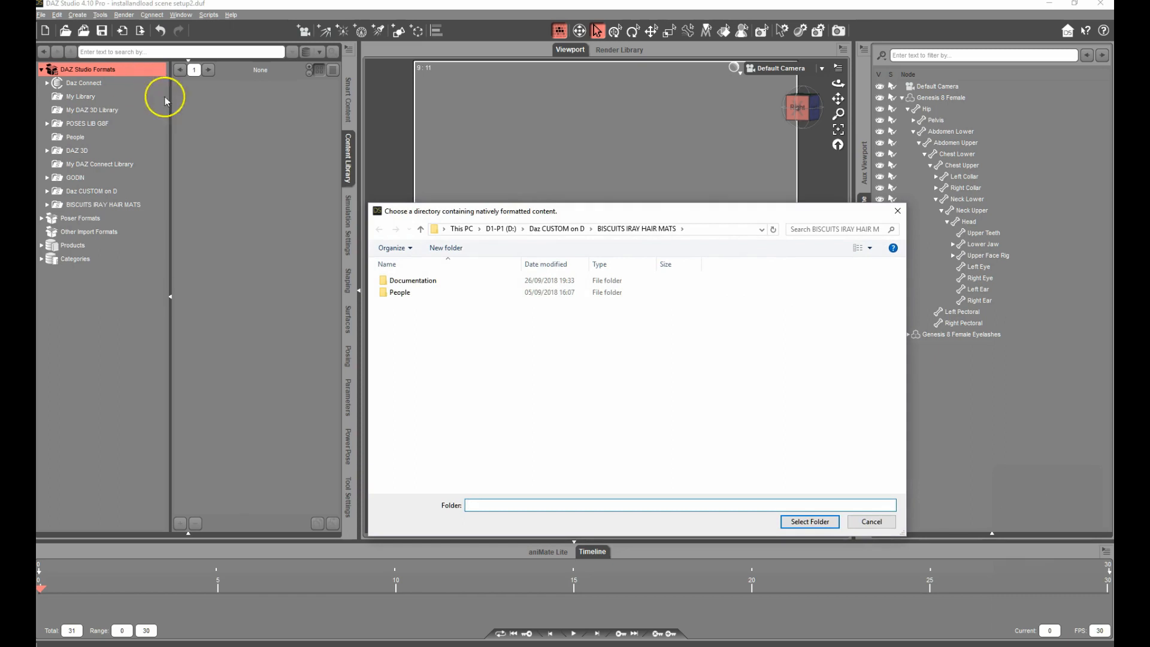
{"action": "left_click", "coordinate": [562, 230]}
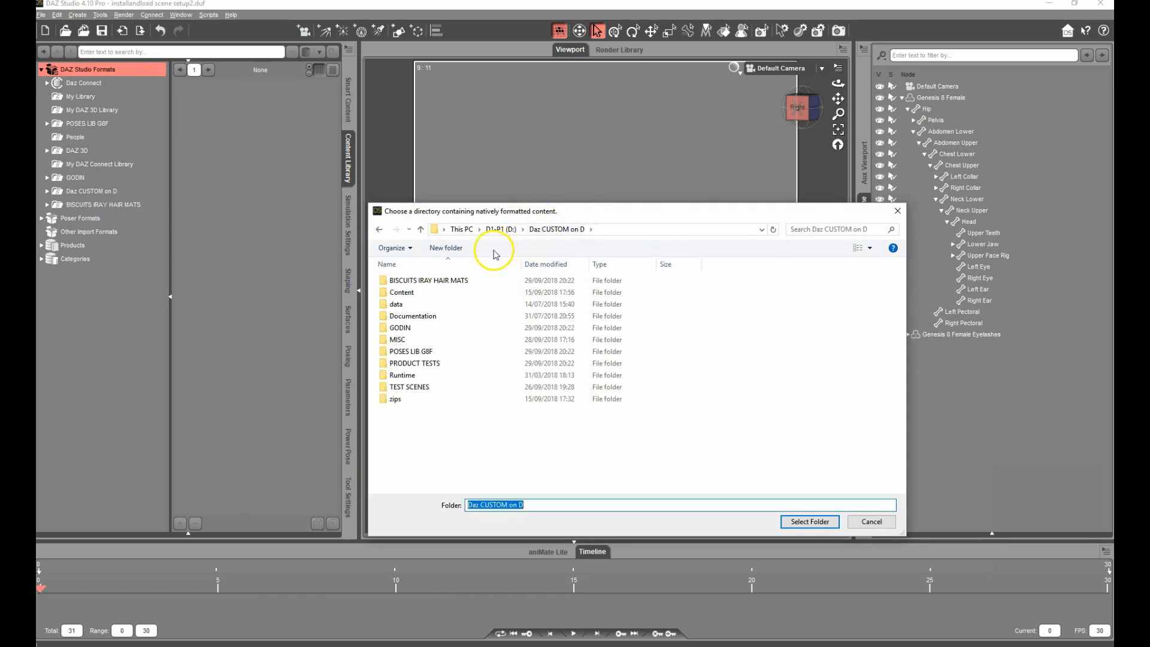
{"action": "left_click", "coordinate": [440, 282]}
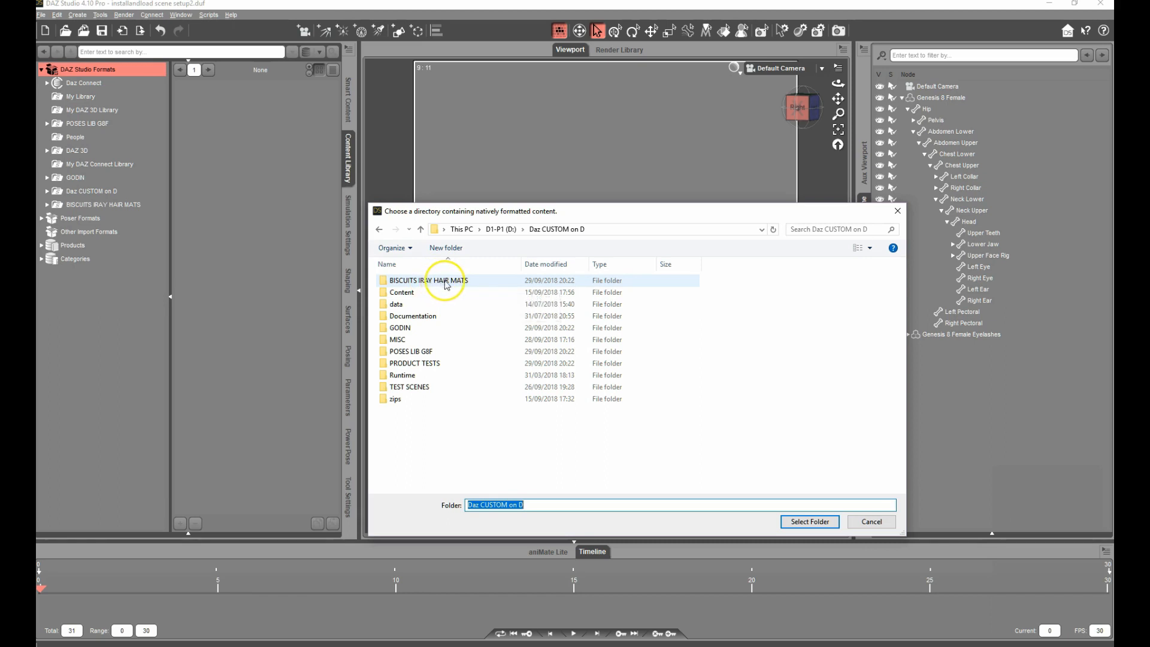
{"action": "left_click", "coordinate": [446, 283]}
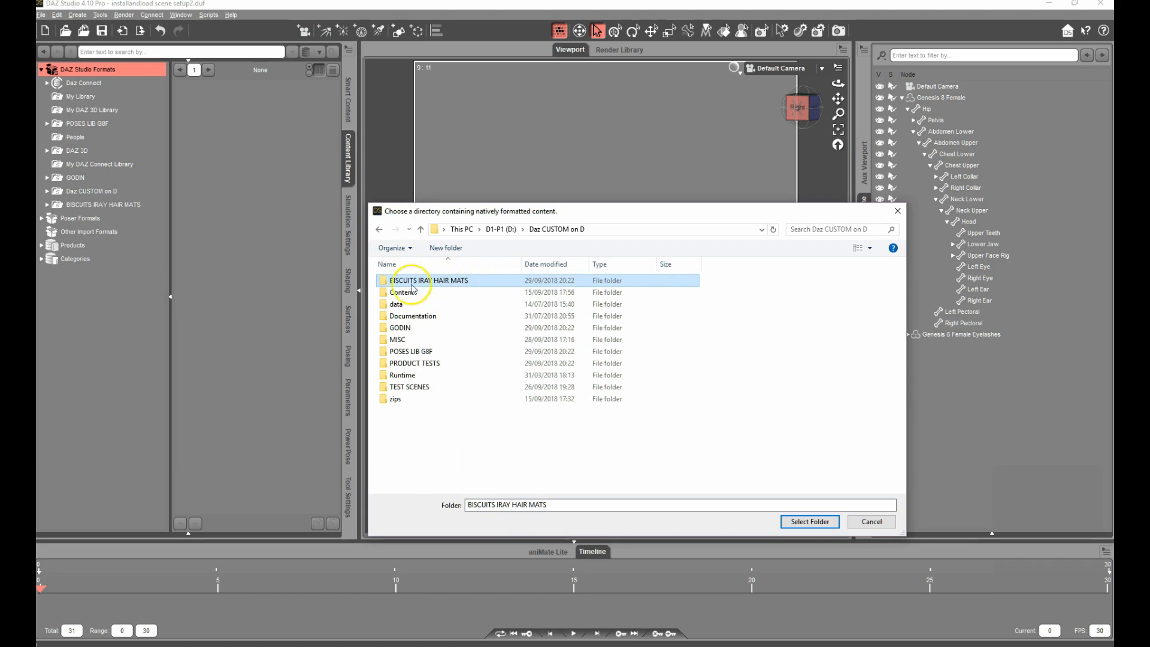
{"action": "left_click", "coordinate": [811, 522]}
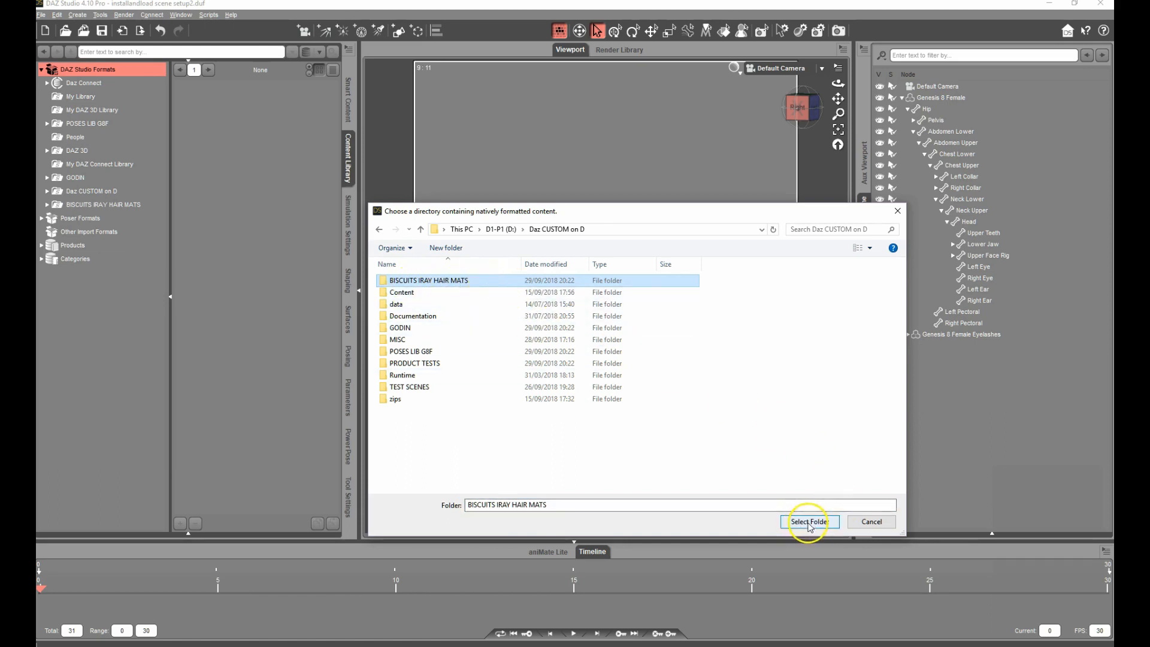
{"action": "left_click", "coordinate": [807, 521]}
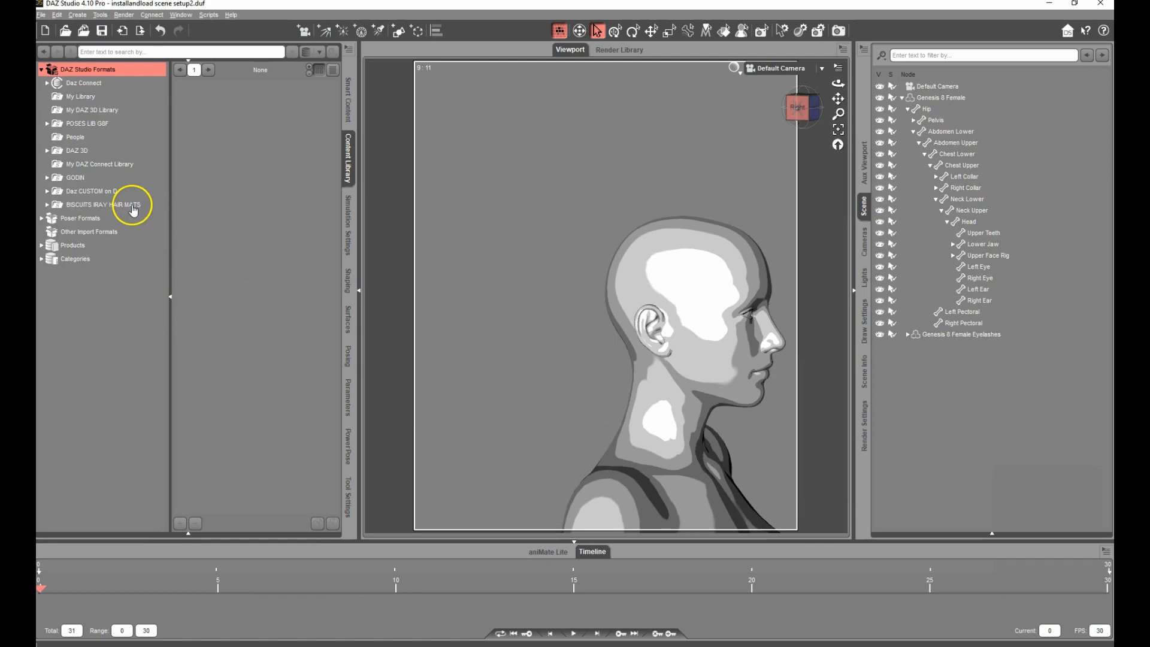
- Select the BISCUITS IRAY HAIR MATS directory, collapse DAZ Studio Formats, and select Poser Formats
{"action": "left_click", "coordinate": [131, 205]}
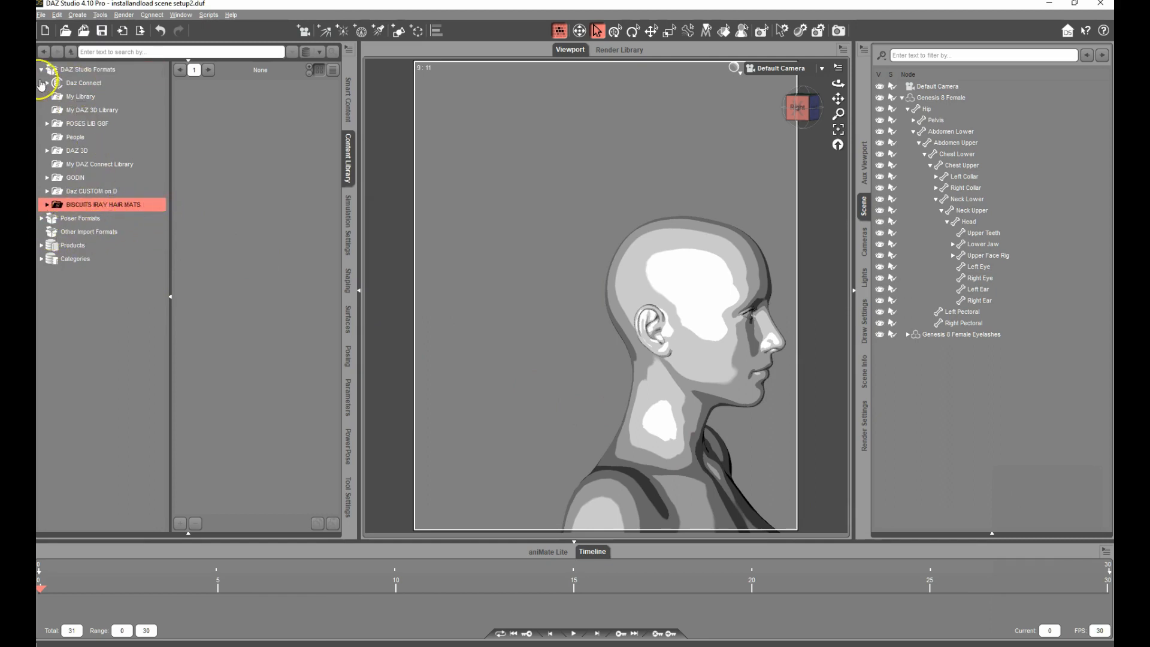
{"action": "left_click", "coordinate": [41, 71]}
{"action": "left_click", "coordinate": [55, 84]}
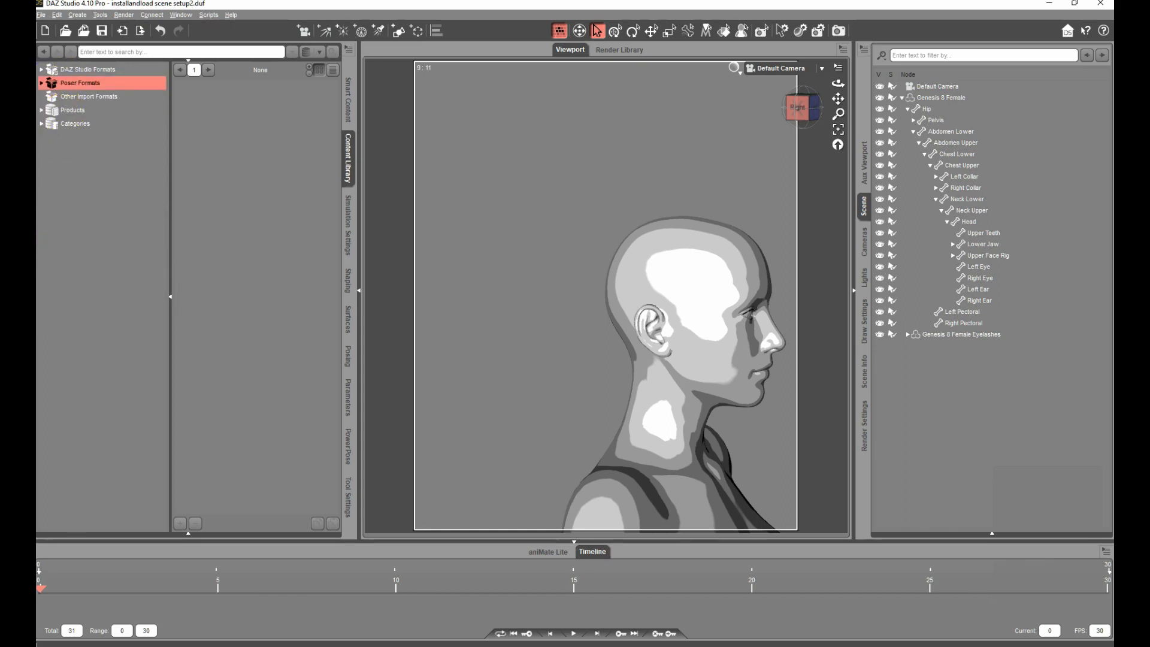
- Create a folder named Hairprops inside Daz CUSTOM on D in File Explorer and return to DAZ Studio
{"action": "key", "text": "alt+Tab"}
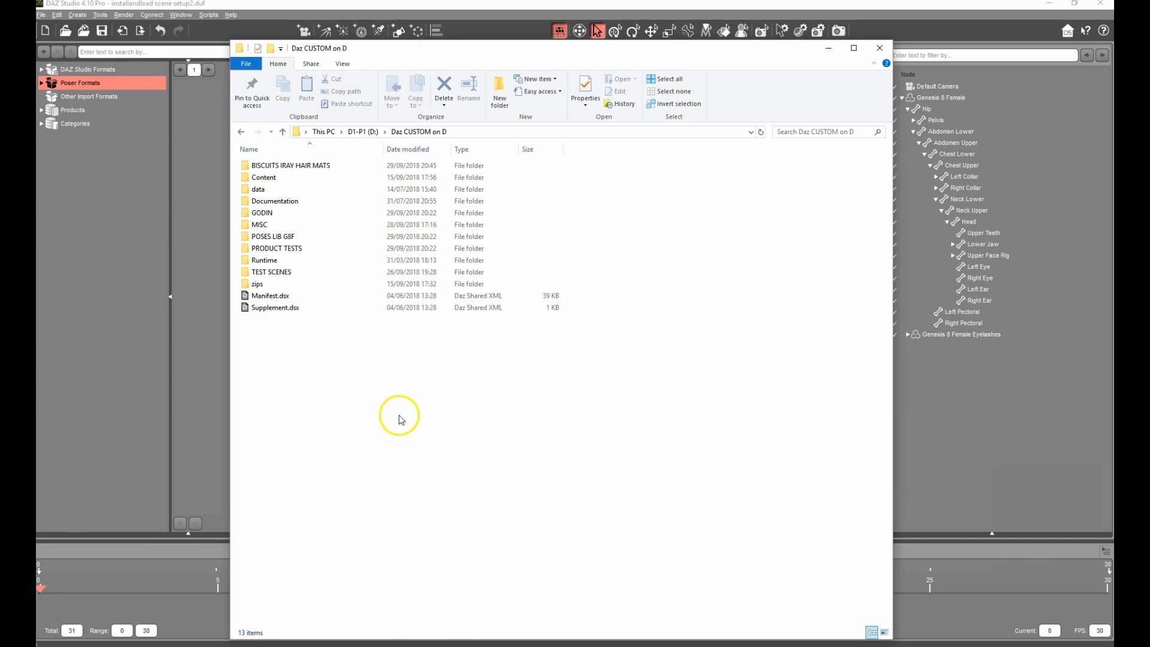
{"action": "left_click", "coordinate": [500, 96]}
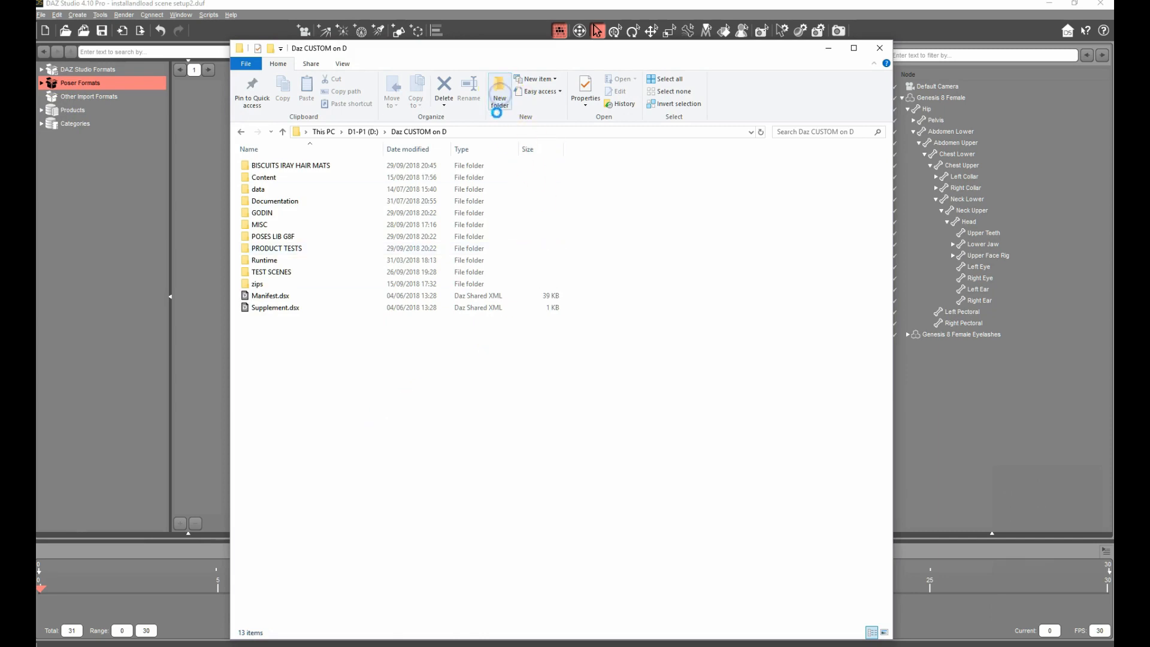
{"action": "type", "text": "Hairprops"}
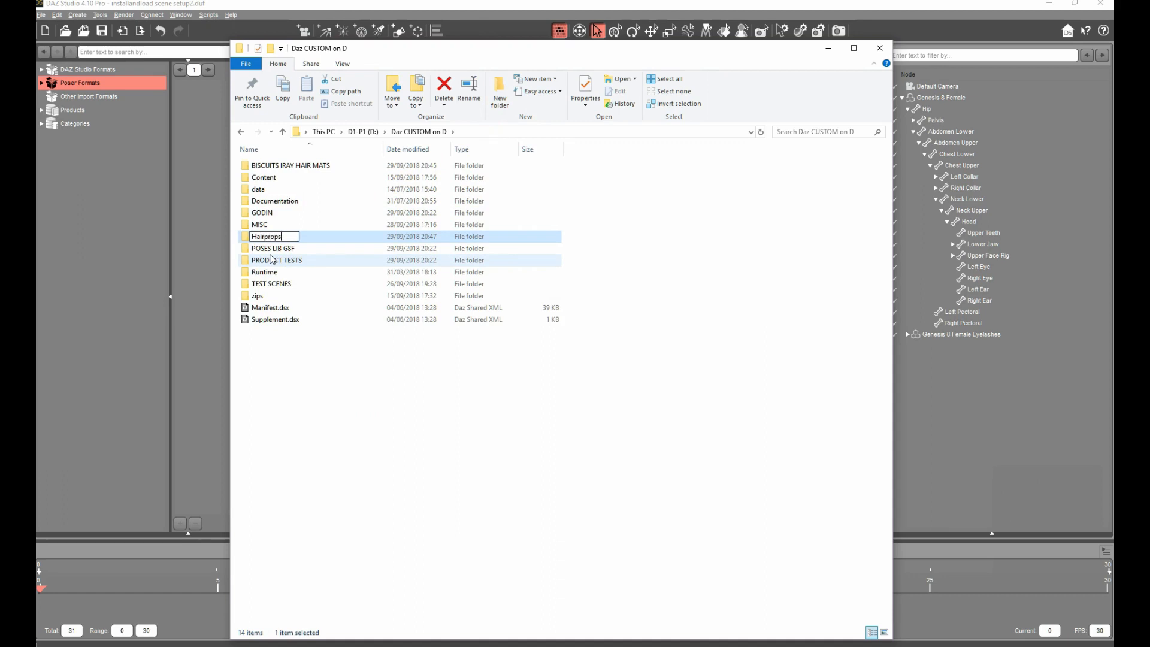
{"action": "key", "text": "Return"}
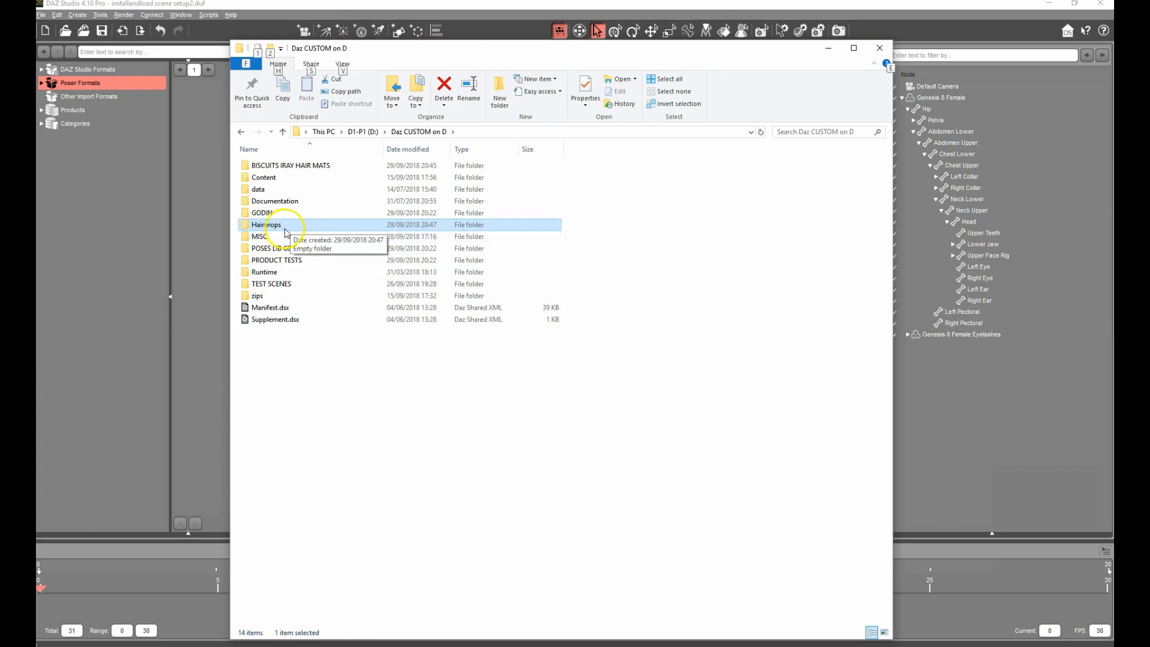
{"action": "left_click", "coordinate": [59, 272]}
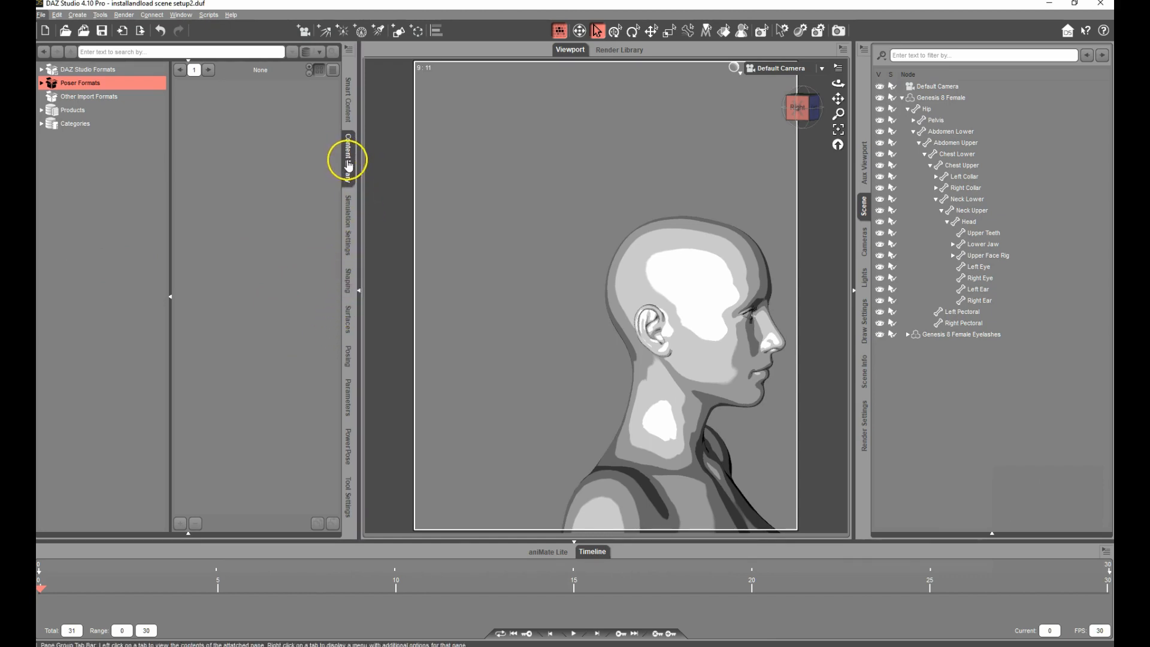
{"action": "right_click", "coordinate": [94, 90]}
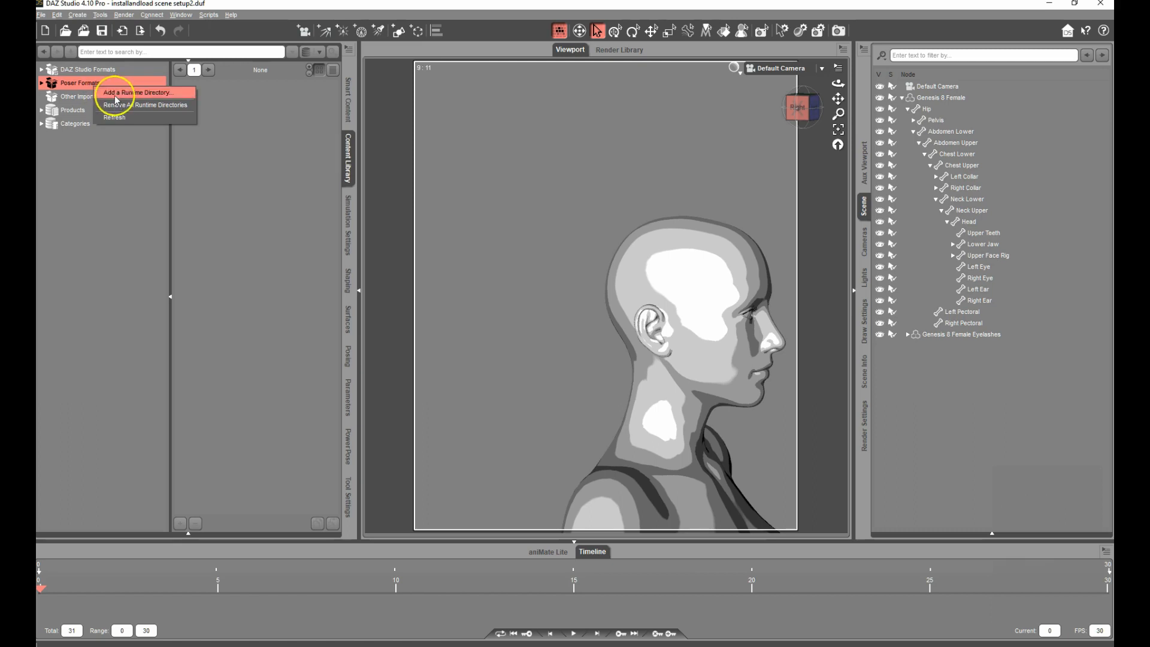
{"action": "key", "text": "Escape"}
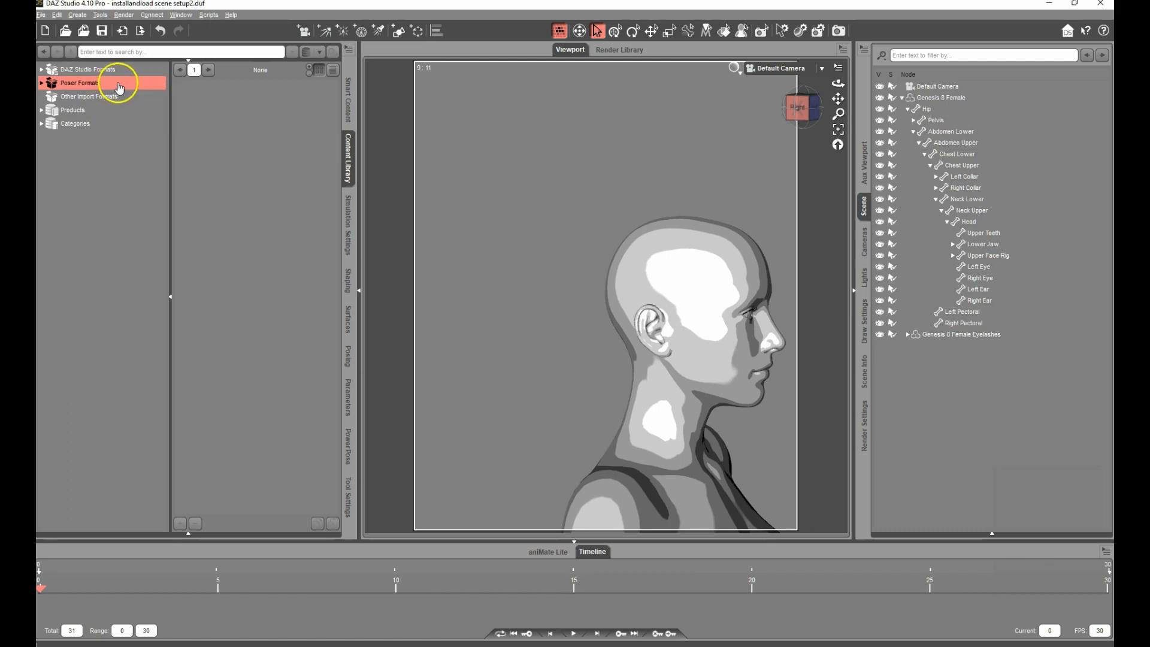
{"action": "right_click", "coordinate": [118, 87]}
{"action": "left_click", "coordinate": [128, 92]}
{"action": "right_click", "coordinate": [114, 88]}
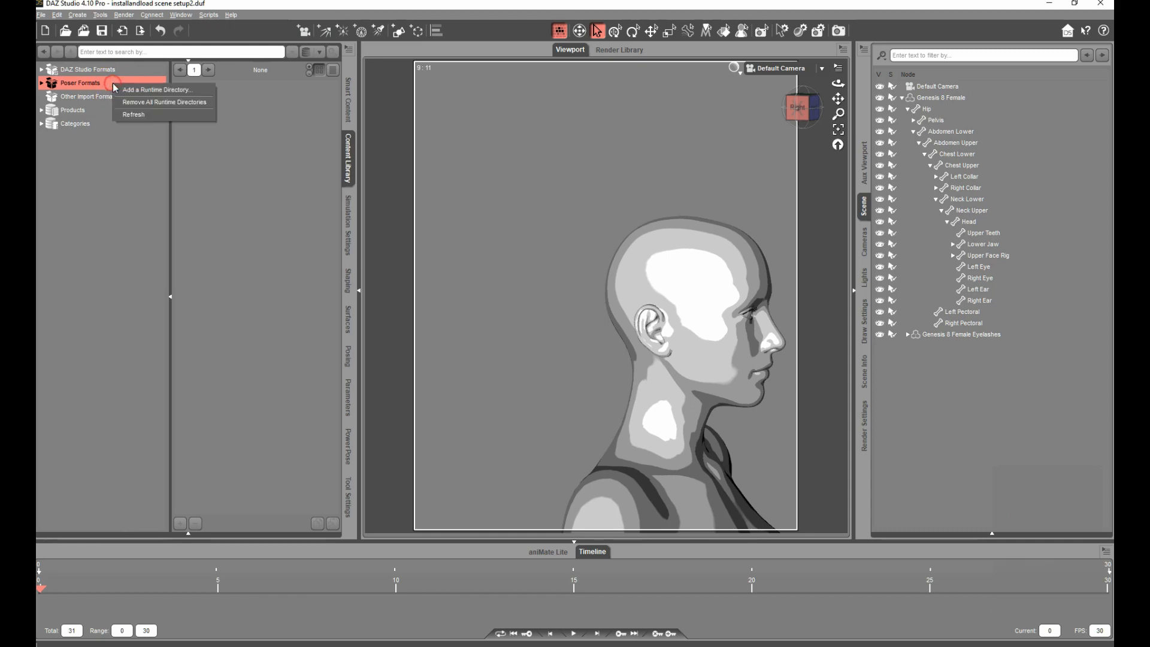
{"action": "left_click", "coordinate": [135, 91]}
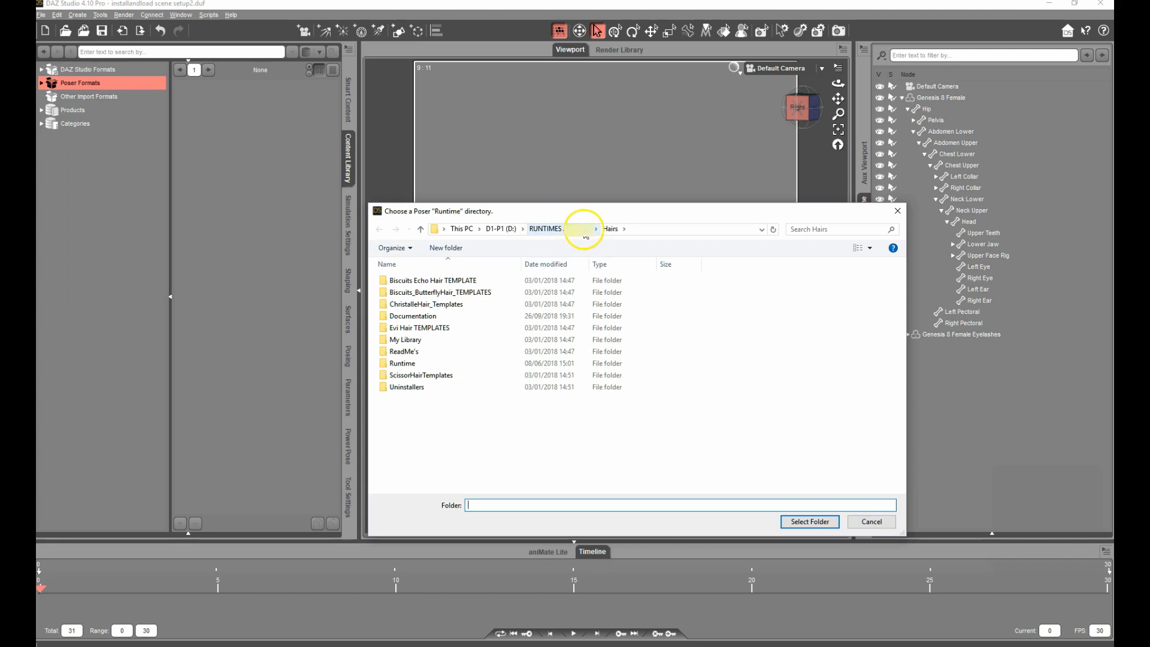
{"action": "key", "text": "Escape"}
- Expand Poser Formats in the Content Library and select its Hairs runtime directory
{"action": "left_click", "coordinate": [42, 84]}
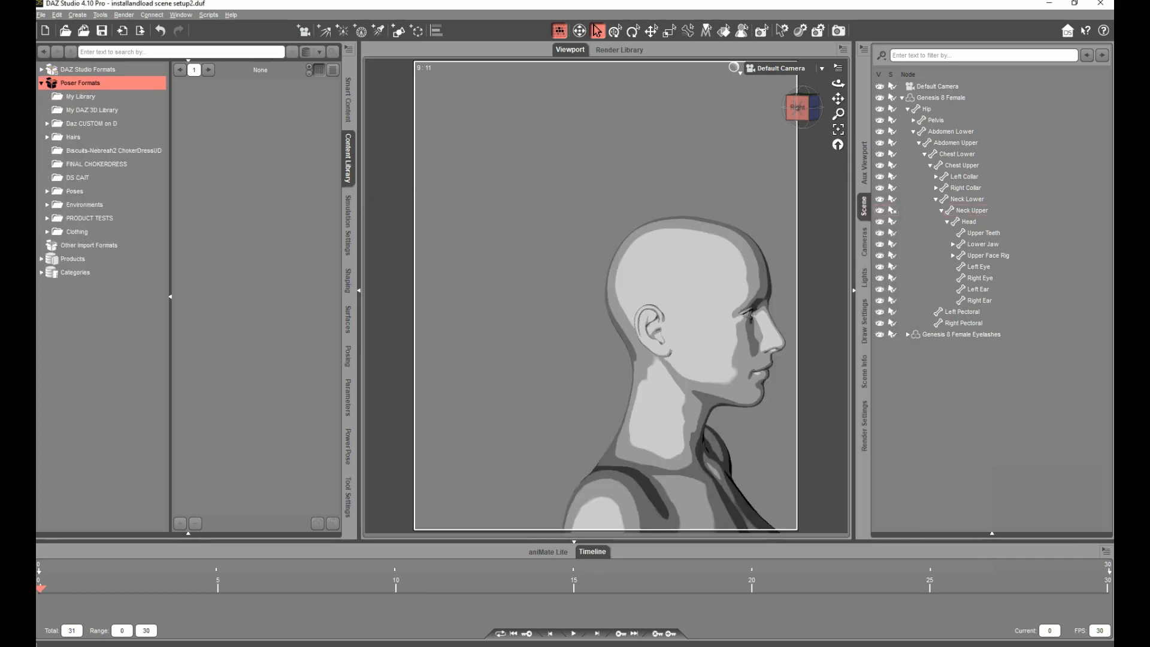
{"action": "left_click", "coordinate": [78, 137]}
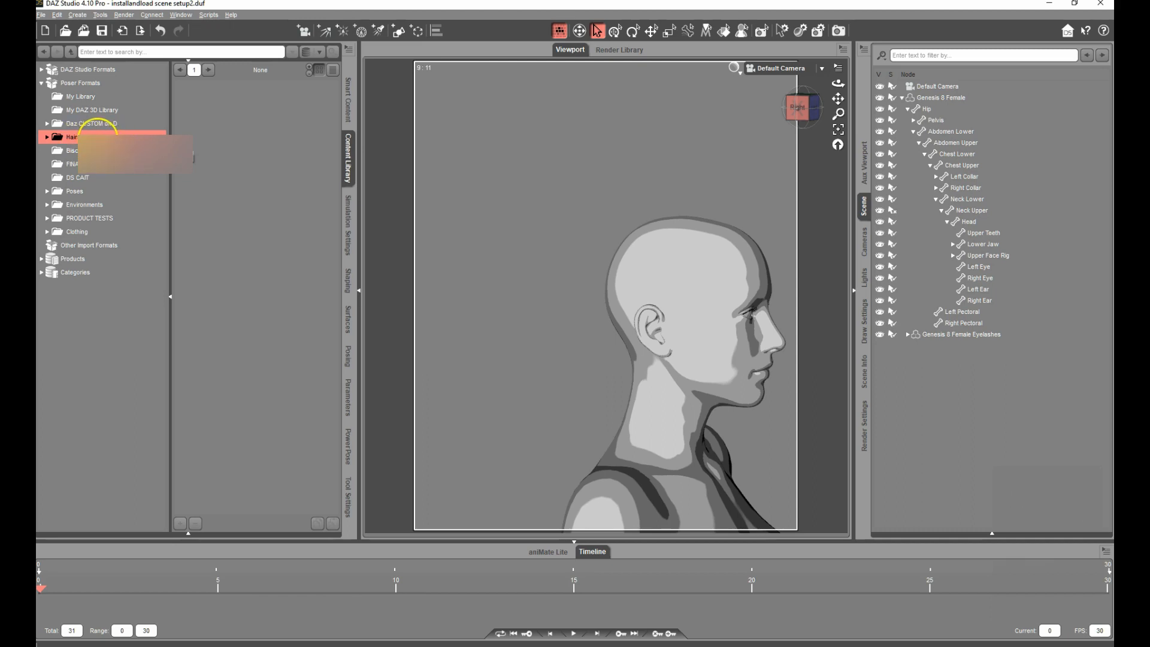
{"action": "left_click", "coordinate": [108, 70]}
{"action": "left_click", "coordinate": [94, 84]}
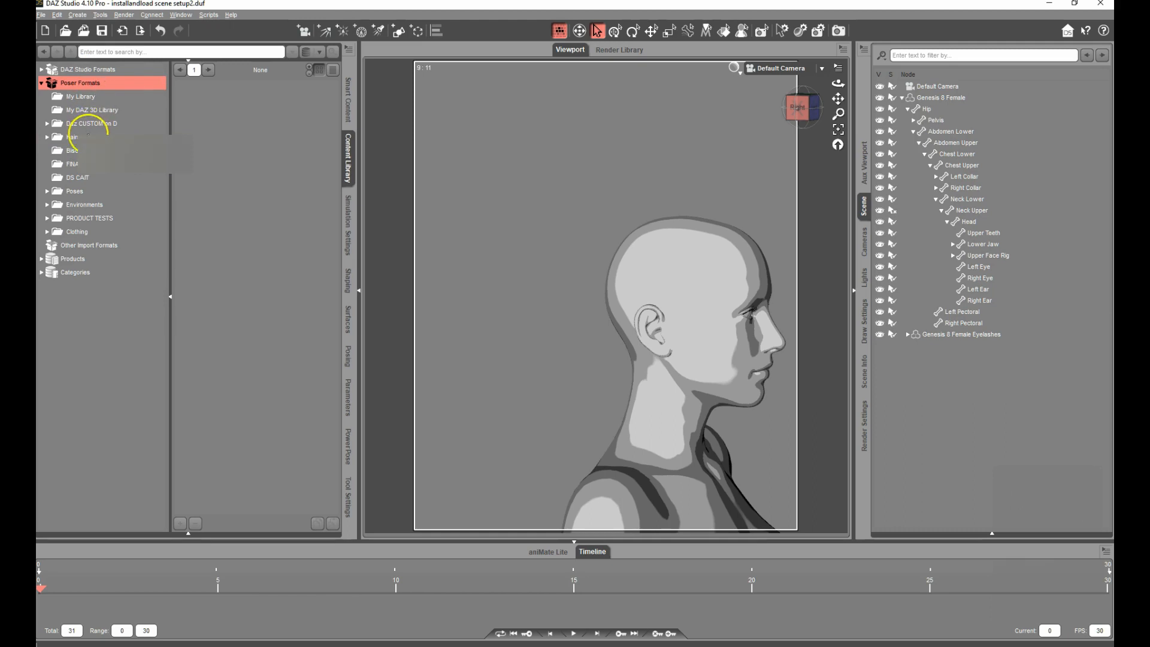
{"action": "left_click", "coordinate": [85, 136]}
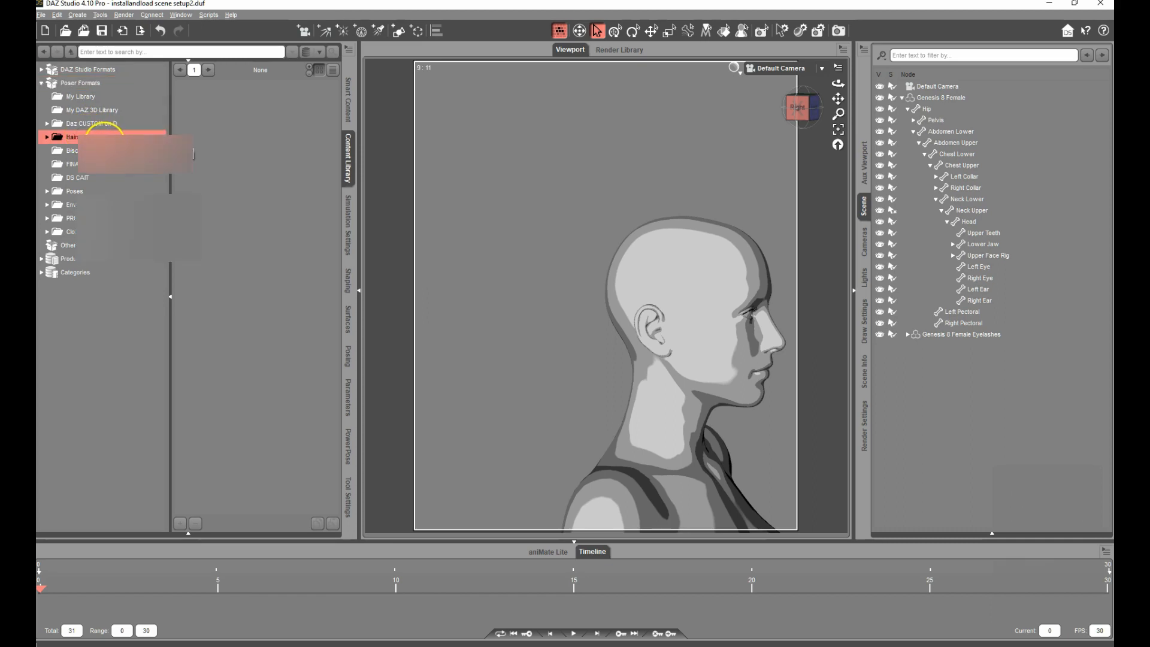
- Pan and orbit the Default Camera to frame the figure's head and upper body from a three-quarter angle
{"action": "left_click_drag", "start_coordinate": [837, 98], "coordinate": [814, 35]}
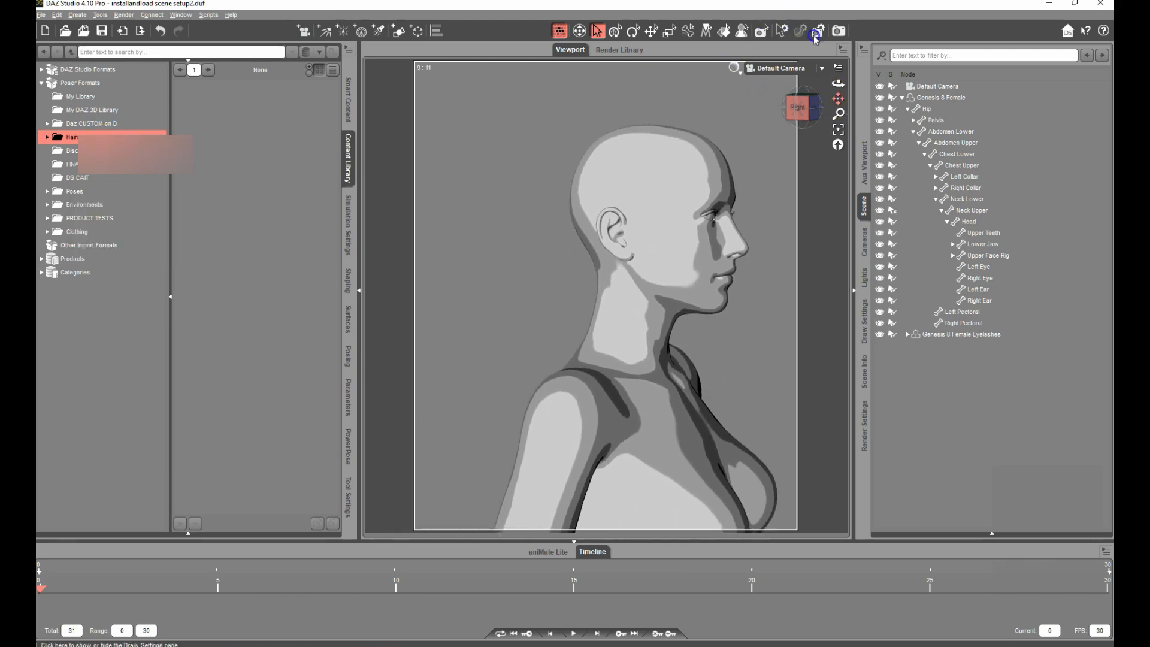
{"action": "left_click_drag", "start_coordinate": [778, 244], "coordinate": [652, 265], "text": "alt"}
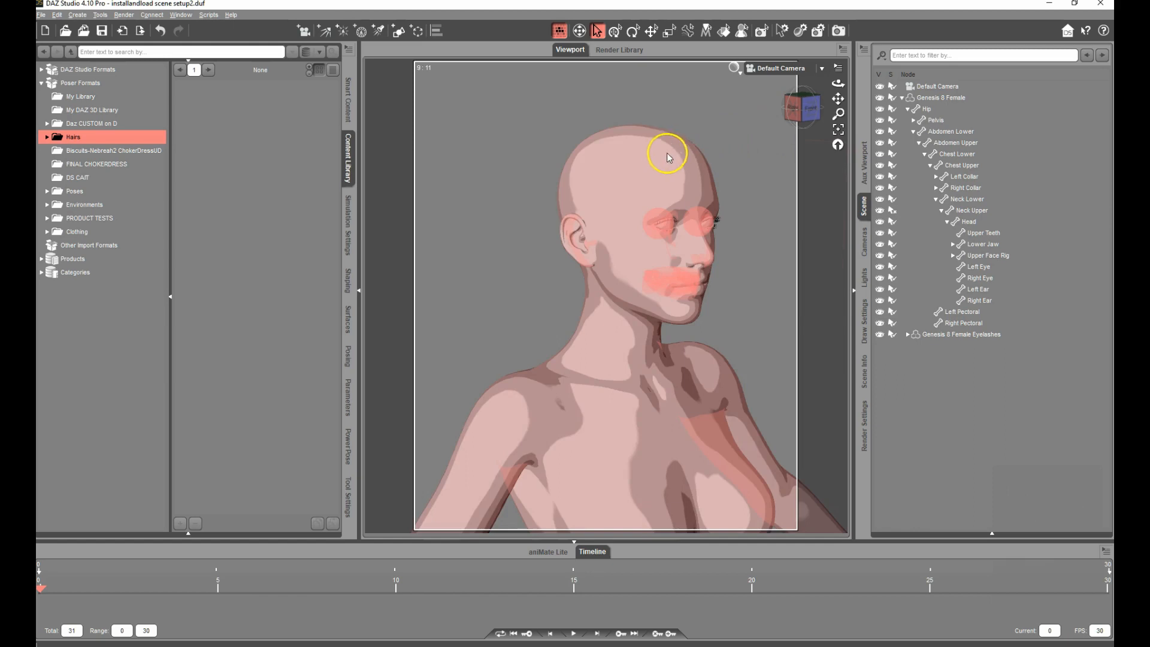
- Select the figure's Head node and open the Mila Hair folder under Poser Formats > Hairs > Props > Biscuits
{"action": "left_click", "coordinate": [957, 225]}
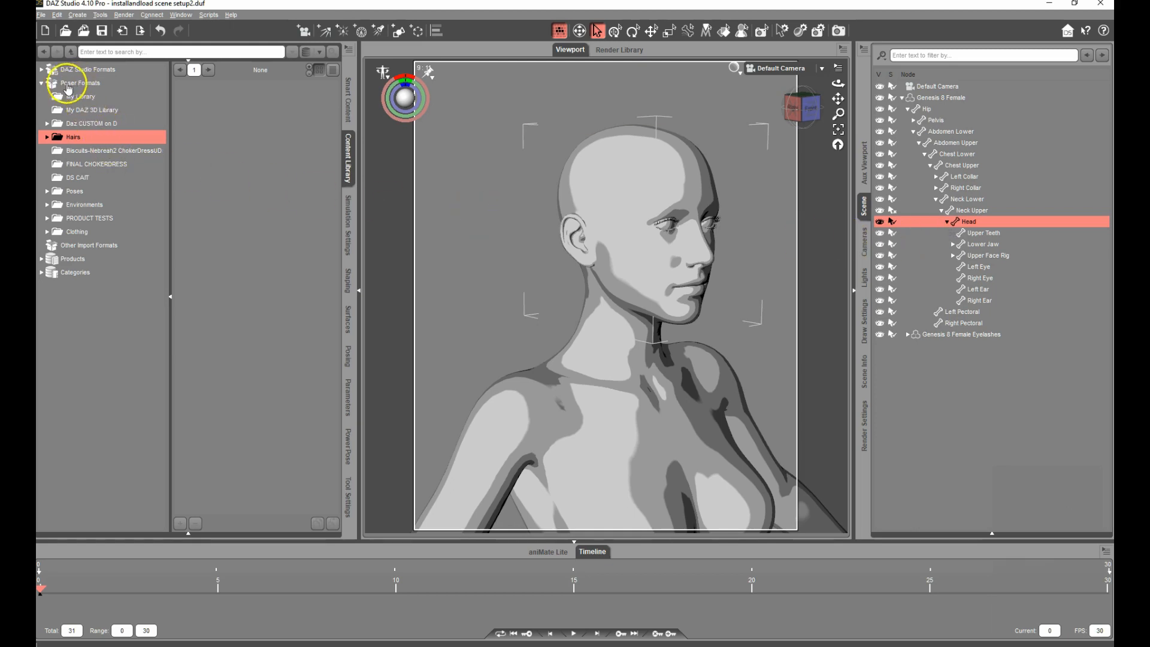
{"action": "left_click", "coordinate": [87, 84]}
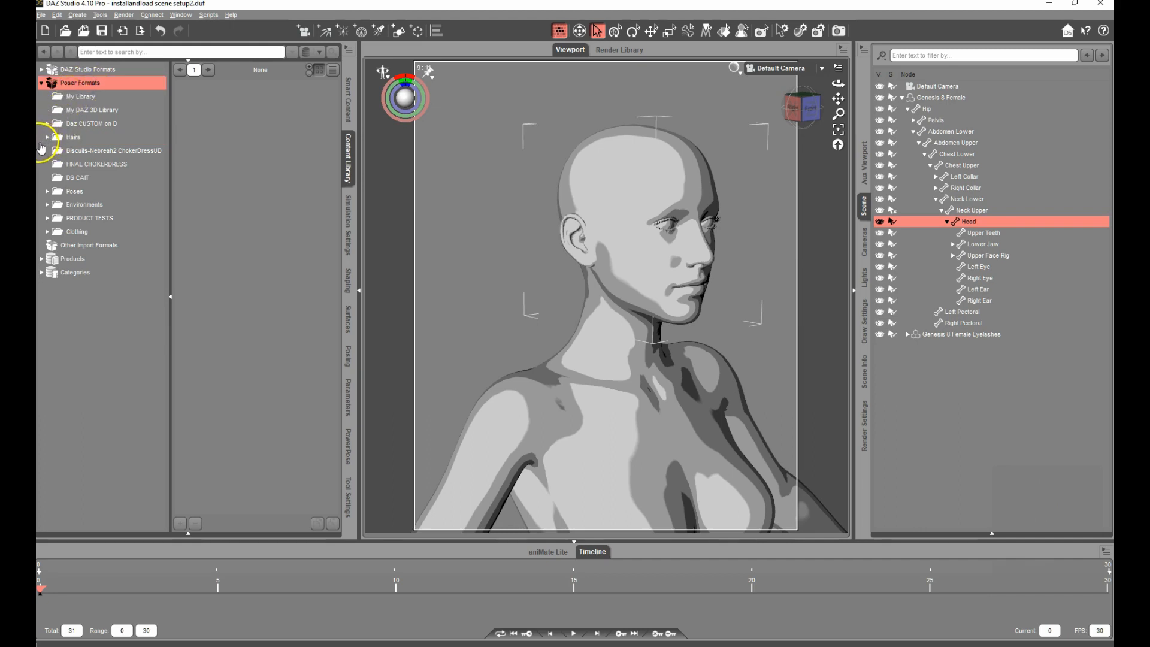
{"action": "left_click", "coordinate": [47, 137]}
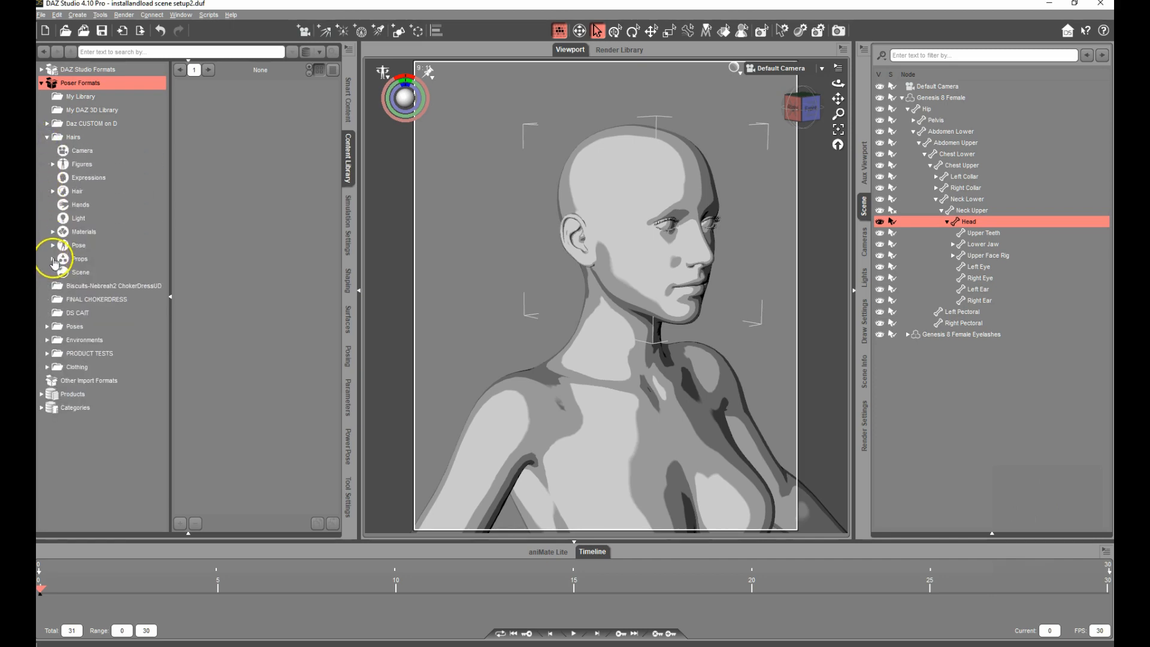
{"action": "left_click", "coordinate": [53, 259]}
{"action": "left_click", "coordinate": [58, 272]}
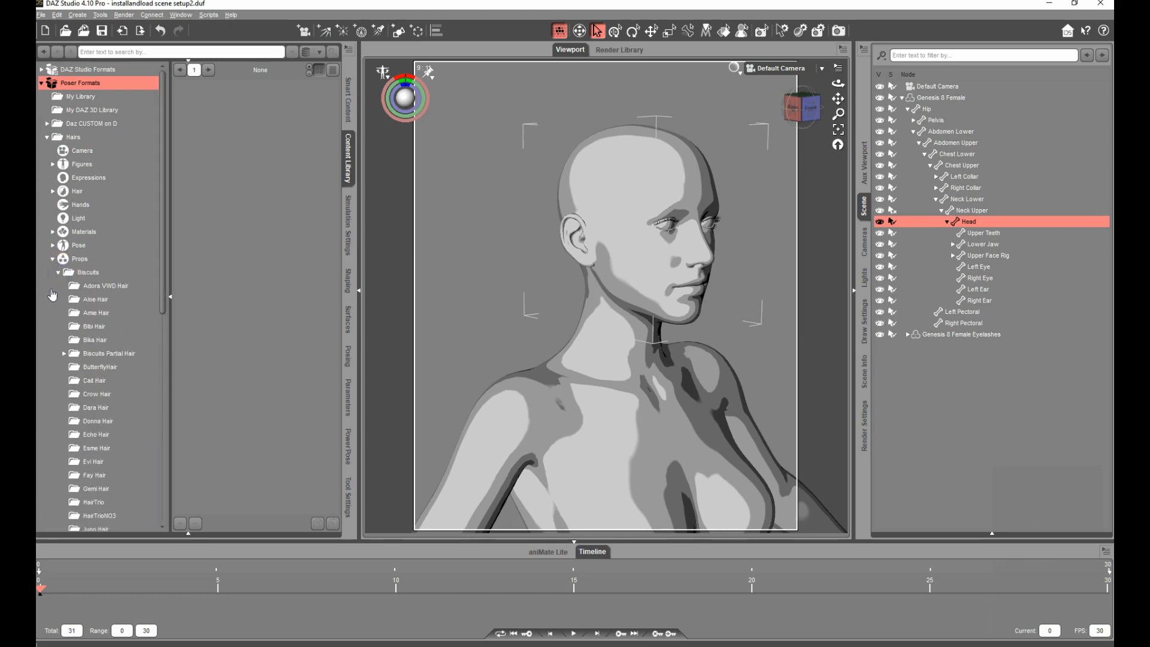
{"action": "left_click_drag", "start_coordinate": [162, 285], "coordinate": [152, 398]}
{"action": "left_click", "coordinate": [78, 390]}
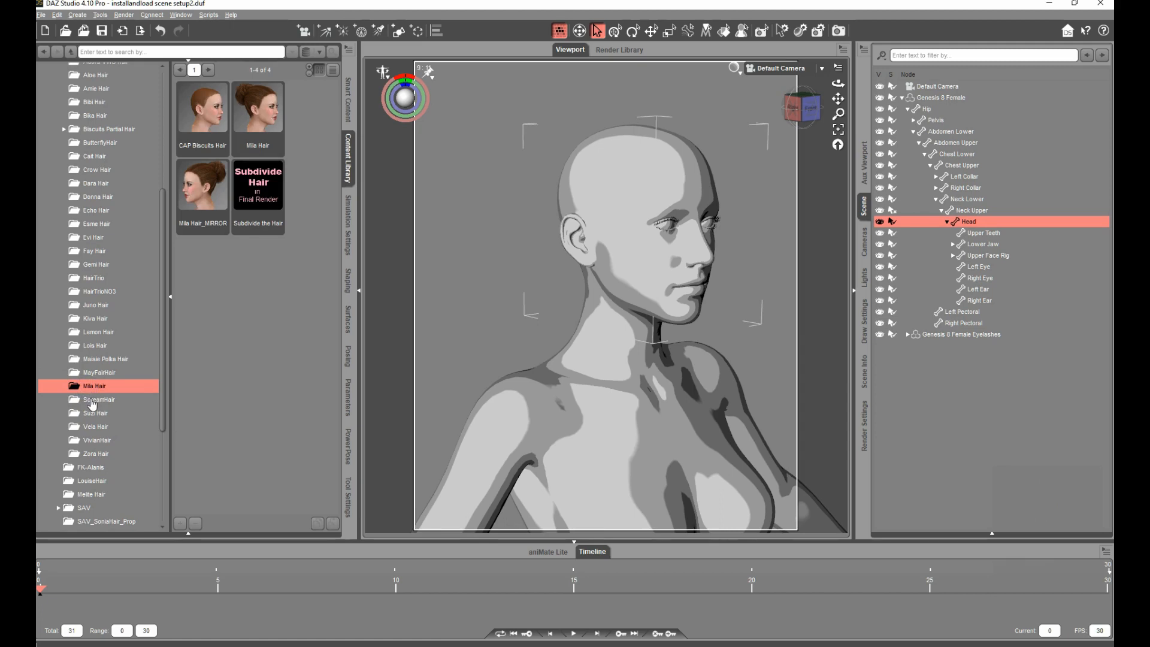
- Load the CAP Biscuits Hair prop onto the selected Head node
{"action": "left_click", "coordinate": [998, 222]}
{"action": "left_click", "coordinate": [1002, 221]}
{"action": "double_click", "coordinate": [202, 123]}
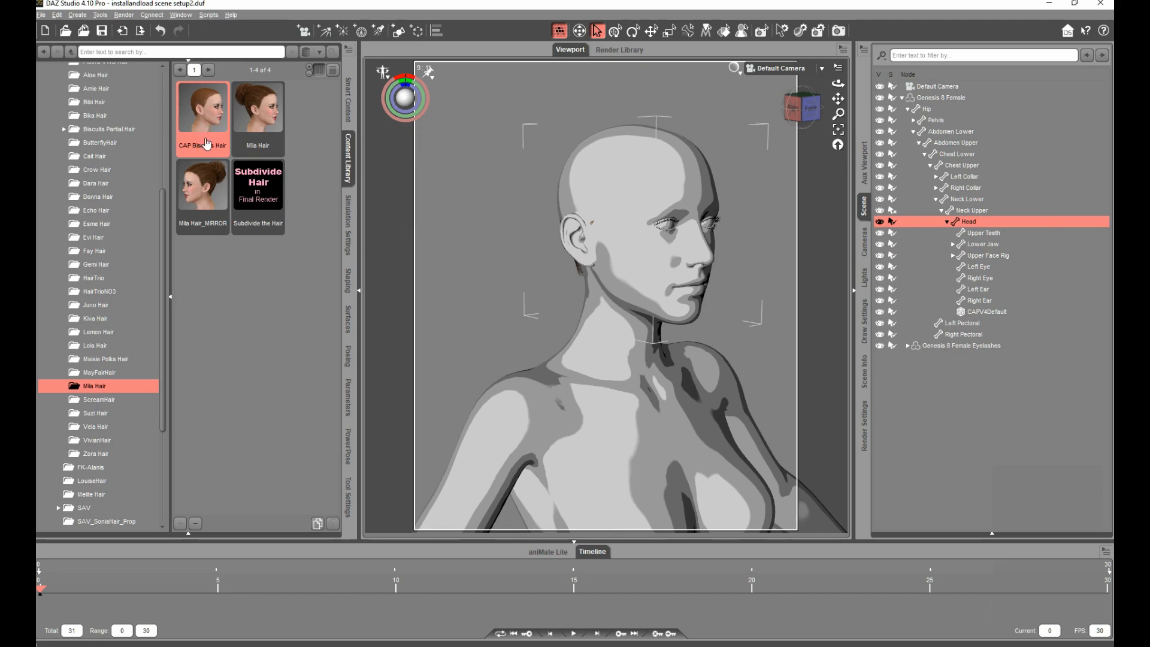
- Unparent CAPV4Default to the scene root and parent it back to the Head node
{"action": "left_click", "coordinate": [995, 311]}
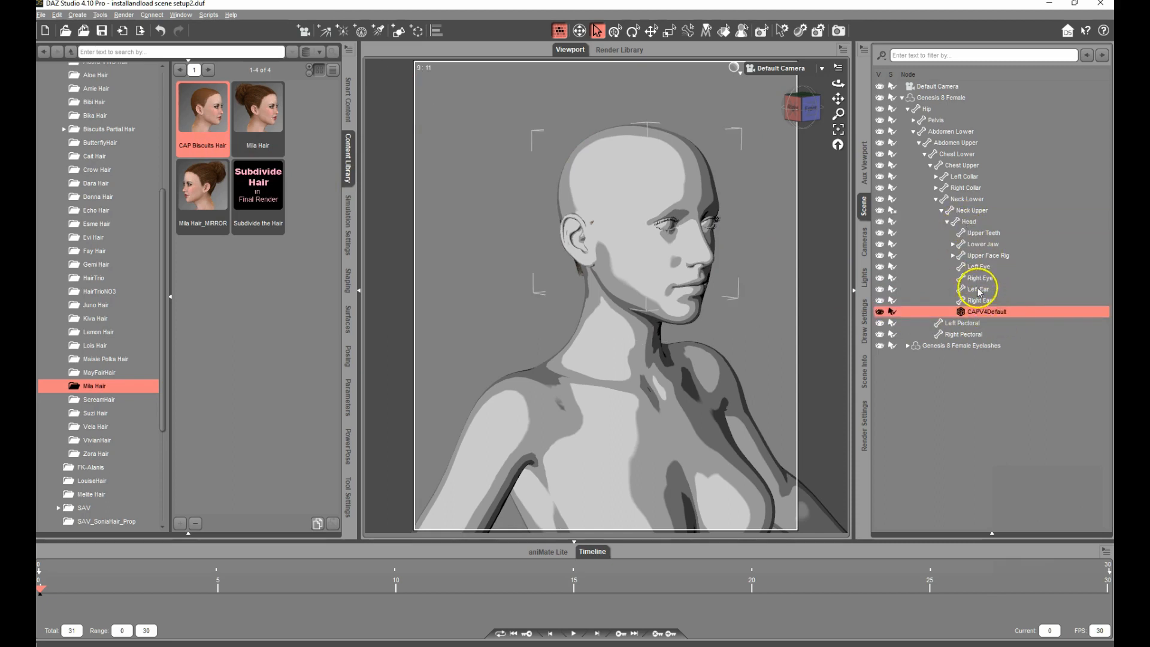
{"action": "left_click", "coordinate": [946, 221]}
{"action": "left_click", "coordinate": [947, 222]}
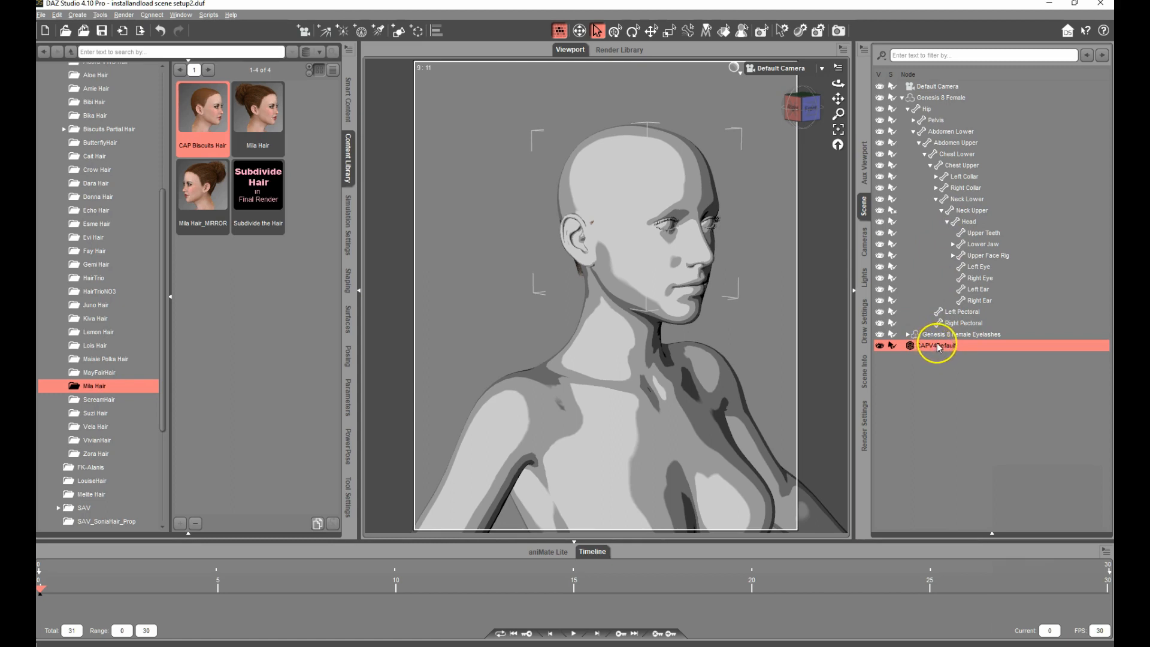
{"action": "left_click_drag", "start_coordinate": [938, 346], "coordinate": [973, 232]}
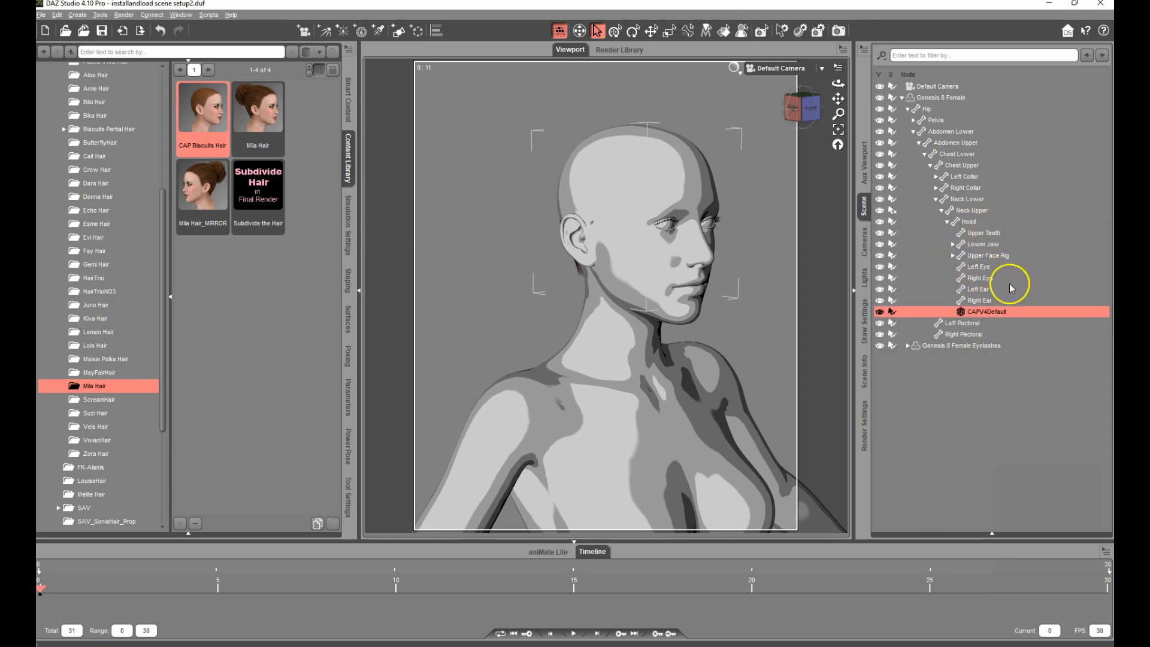
{"action": "left_click", "coordinate": [946, 222]}
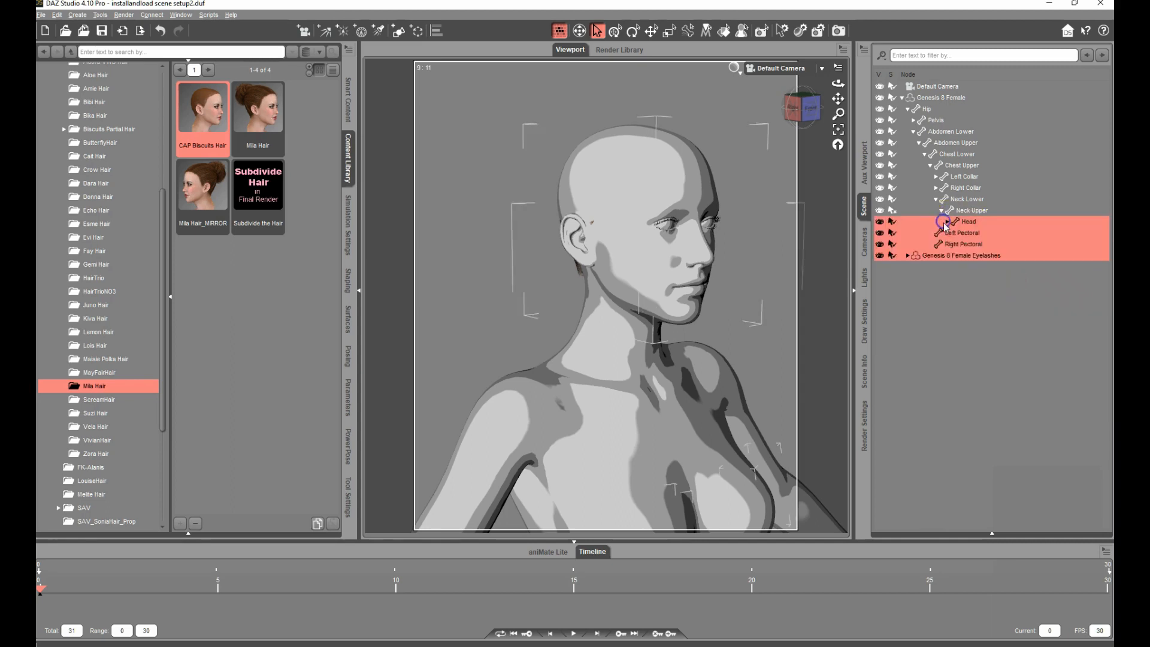
{"action": "left_click", "coordinate": [946, 222]}
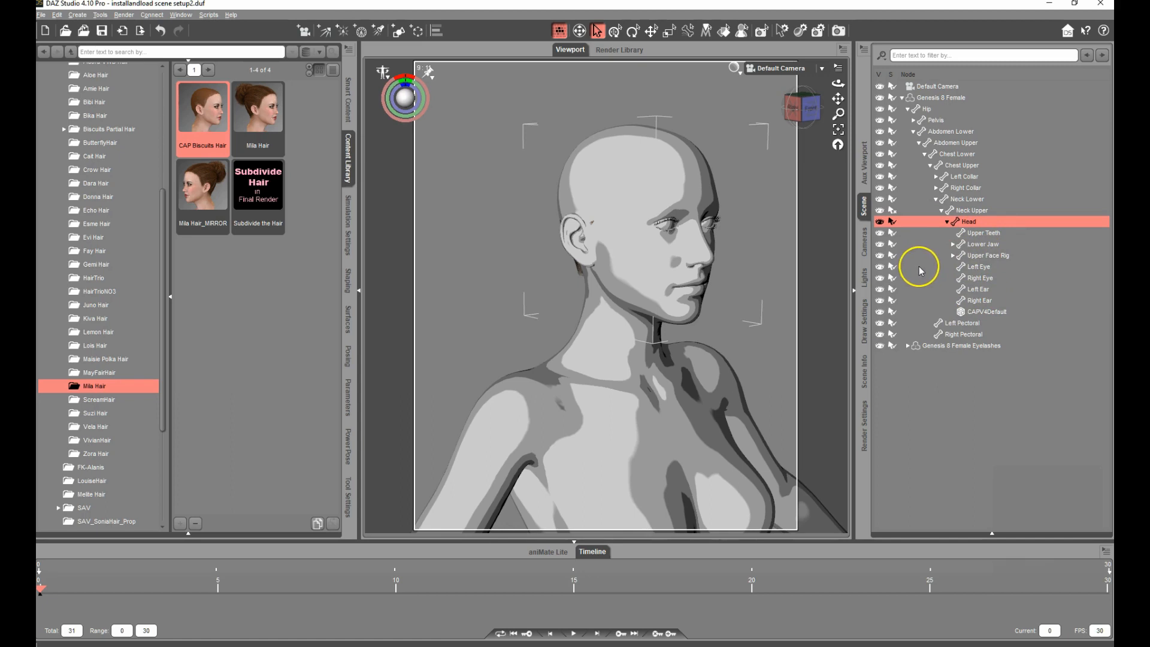
- Raise the G3F G8F Fit morph of CAPV4Default to its maximum so the cap fits the figure's head
{"action": "left_click", "coordinate": [1020, 313]}
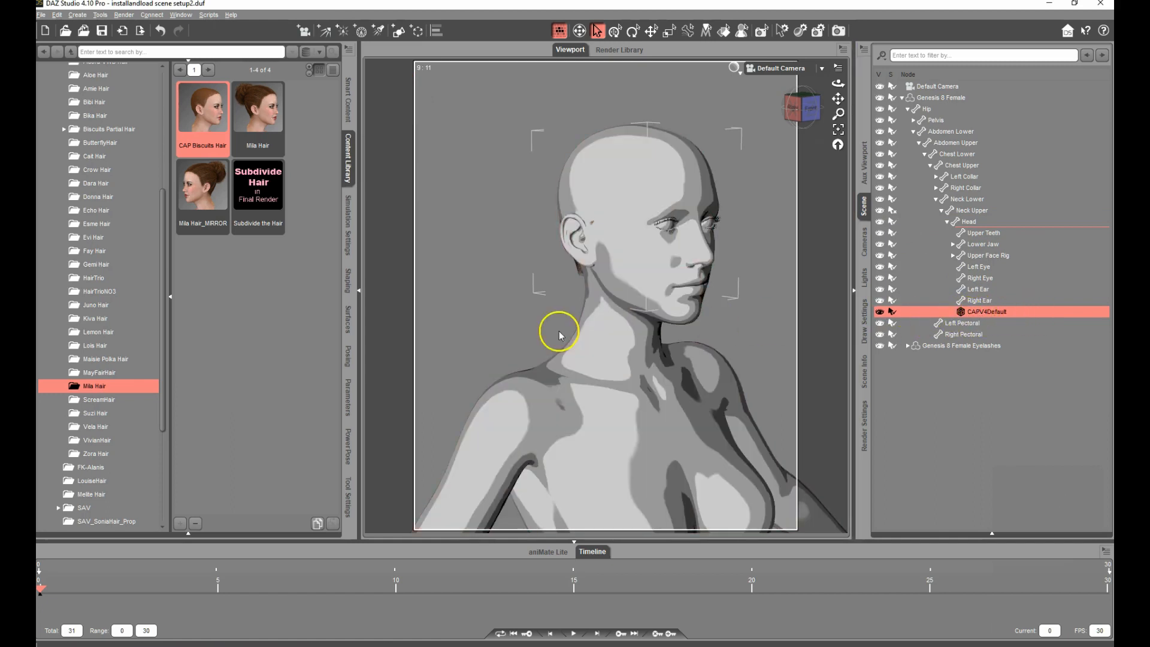
{"action": "left_click", "coordinate": [348, 395]}
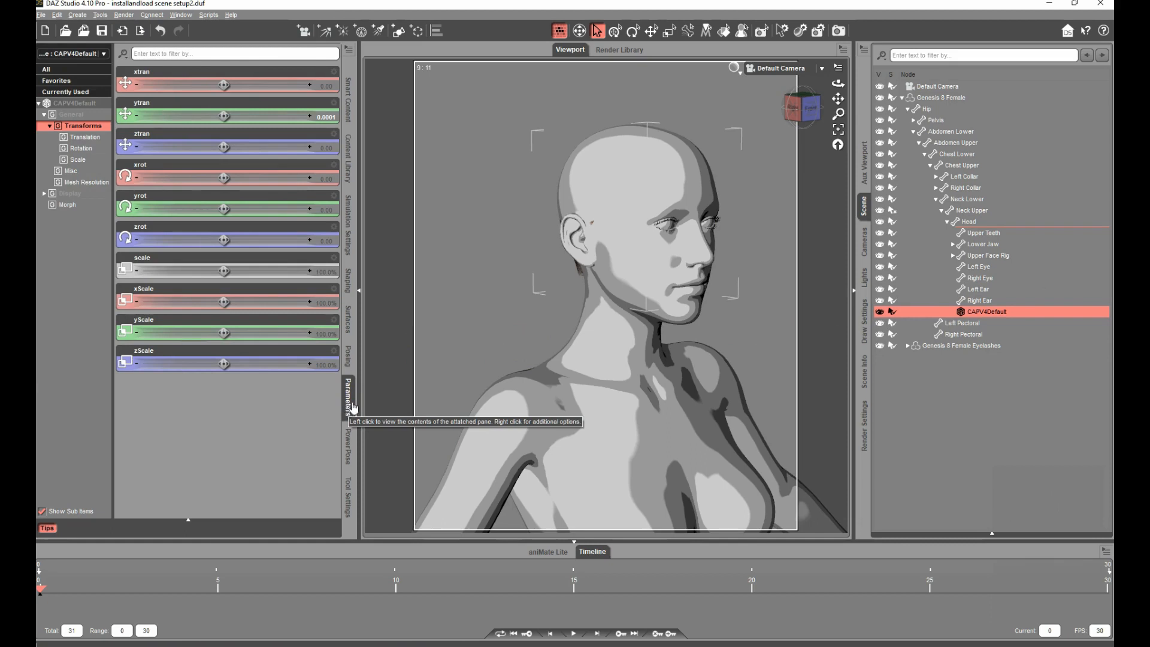
{"action": "left_click", "coordinate": [70, 206]}
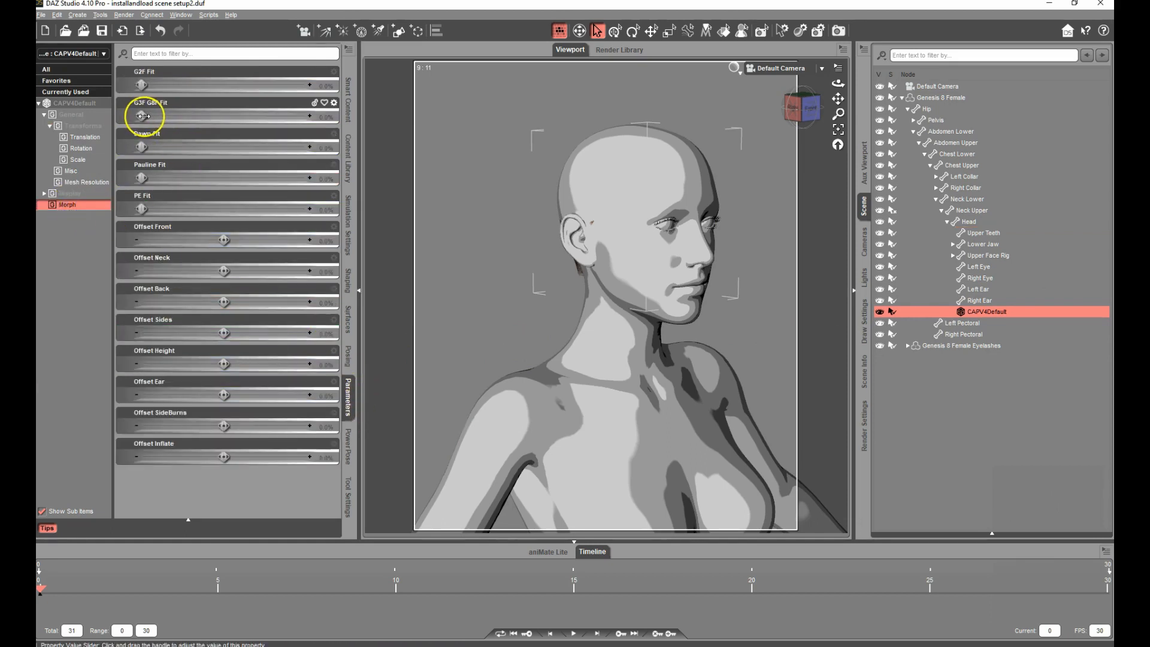
{"action": "left_click_drag", "start_coordinate": [143, 116], "coordinate": [387, 115]}
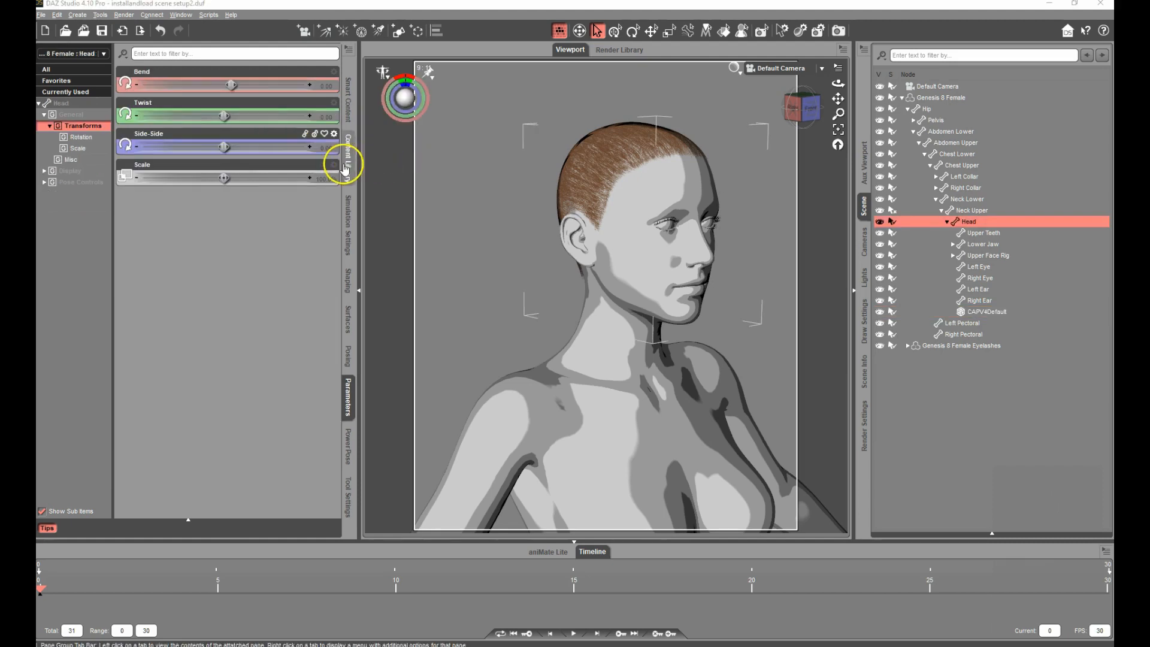
- Load the Mila Hair prop onto the Head node and raise its G3F G8F Fit morph to the maximum
{"action": "left_click", "coordinate": [348, 164]}
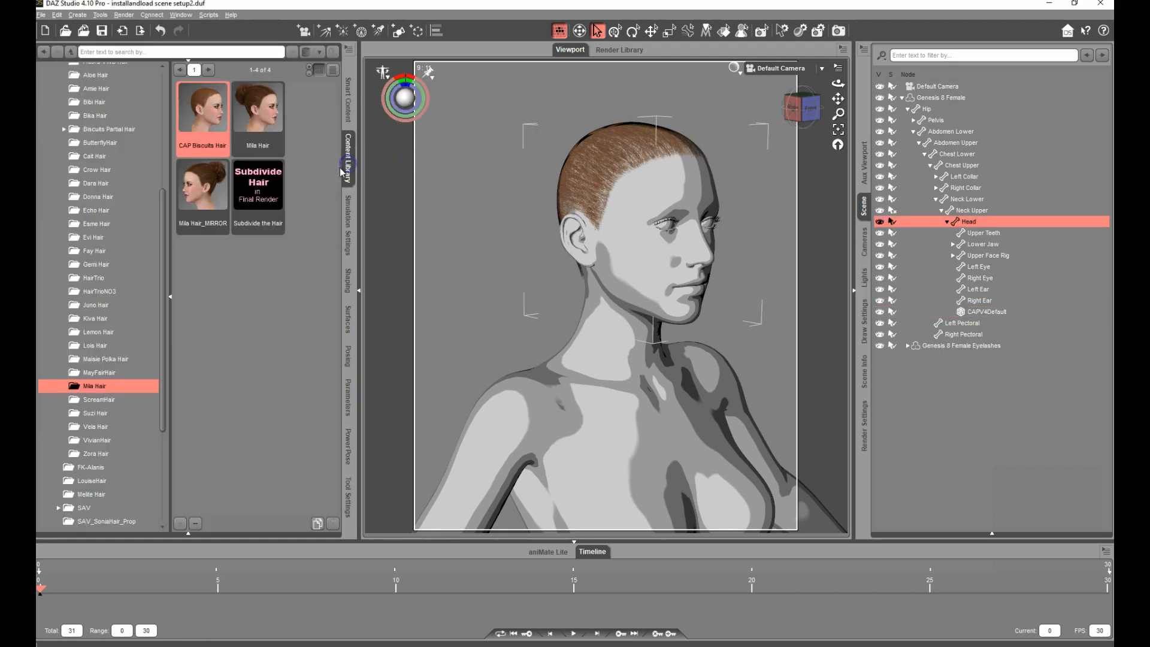
{"action": "double_click", "coordinate": [267, 125]}
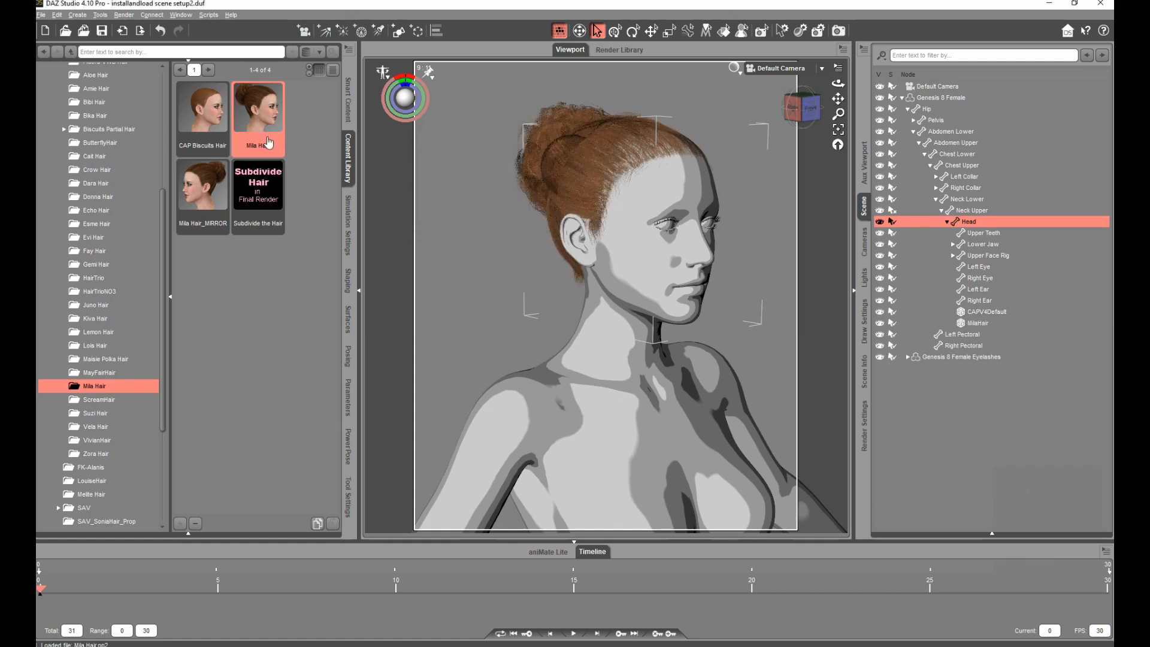
{"action": "left_click", "coordinate": [349, 398]}
{"action": "left_click", "coordinate": [983, 324]}
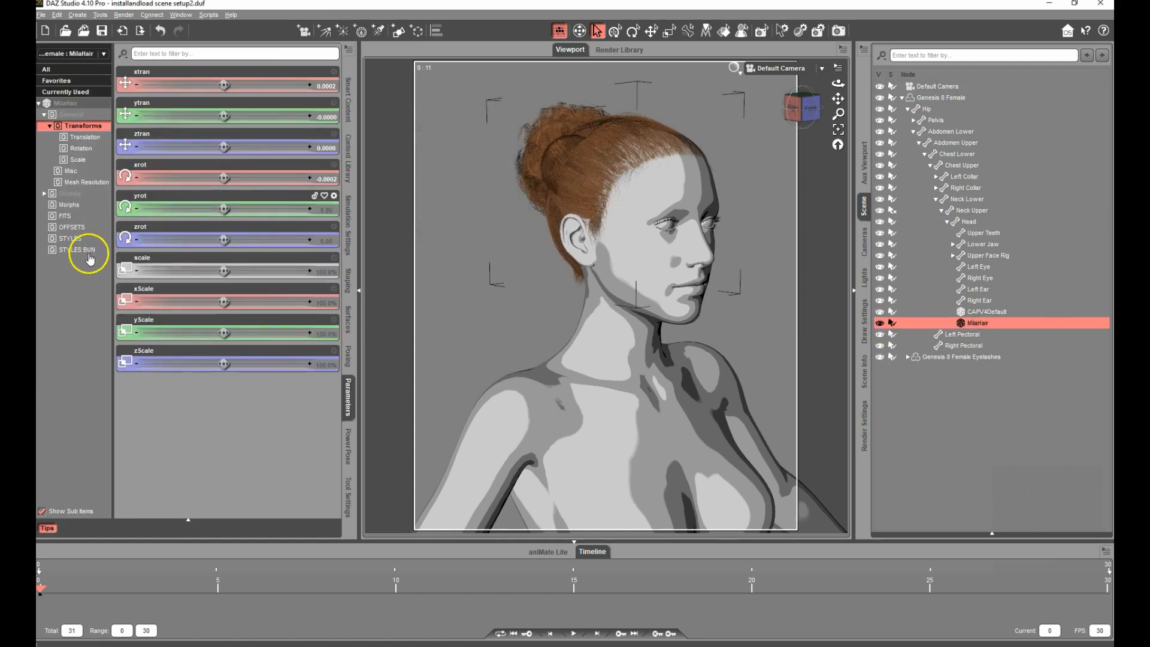
{"action": "left_click", "coordinate": [66, 218]}
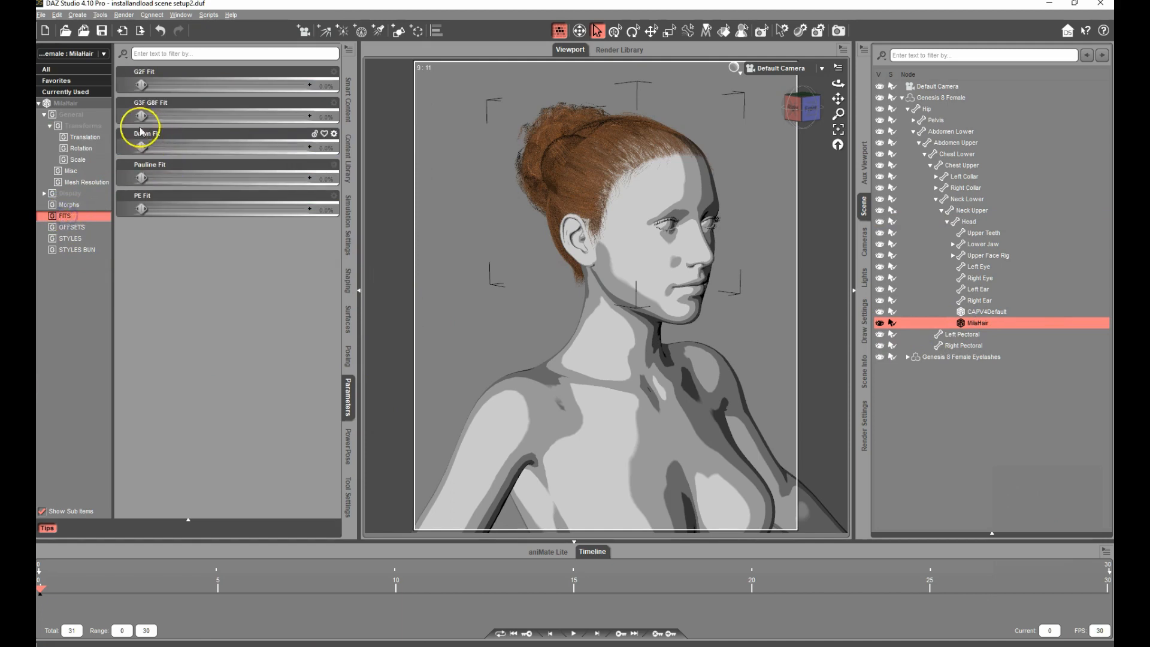
{"action": "left_click_drag", "start_coordinate": [154, 116], "coordinate": [411, 110]}
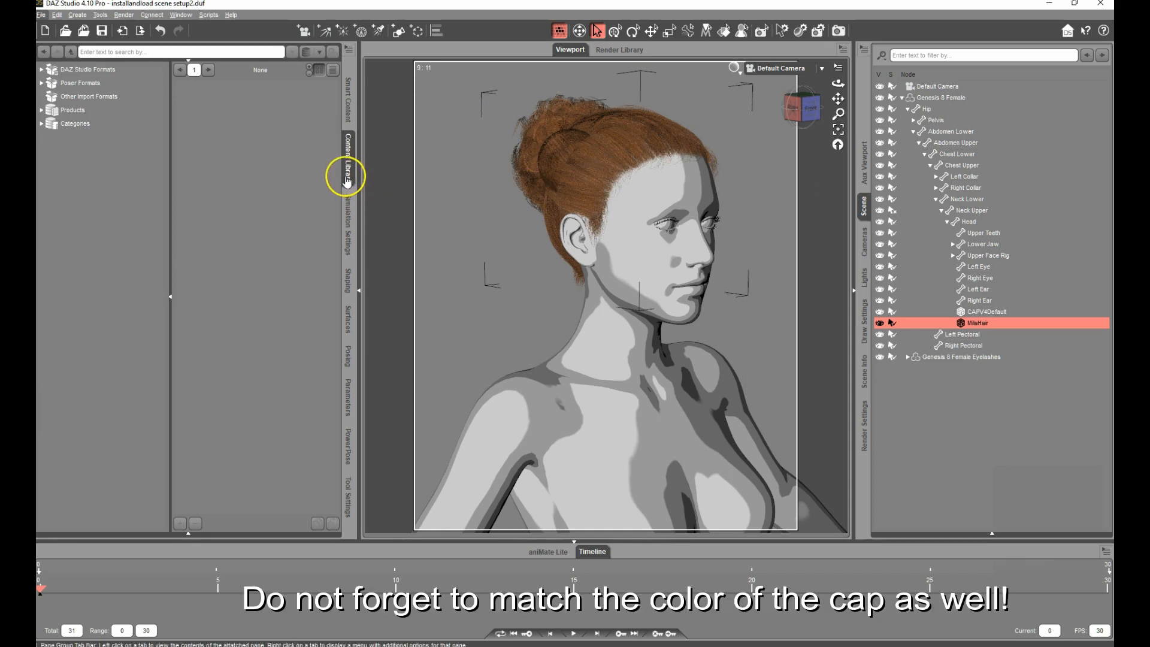
- Apply BIS Single Hair Color 08 to MilaHair from the genesis 8 female Mila Hair materials in BISCUITS IRAY HAIR MATS
{"action": "left_click", "coordinate": [82, 71]}
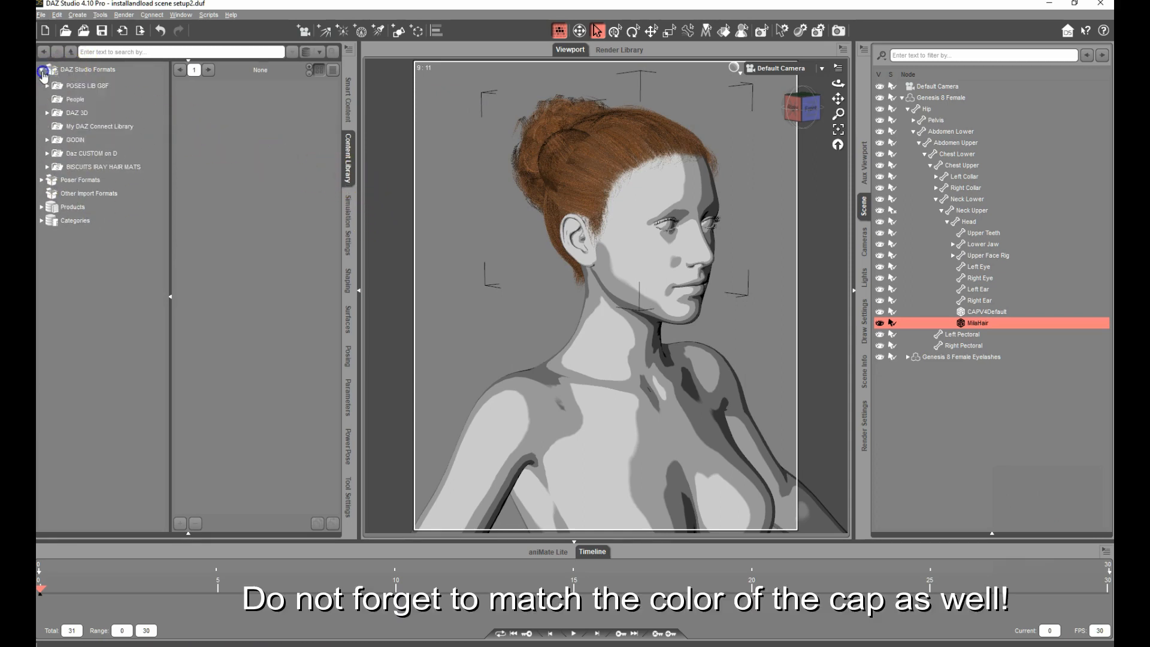
{"action": "left_click", "coordinate": [47, 205]}
{"action": "left_click", "coordinate": [53, 232]}
{"action": "left_click", "coordinate": [58, 259]}
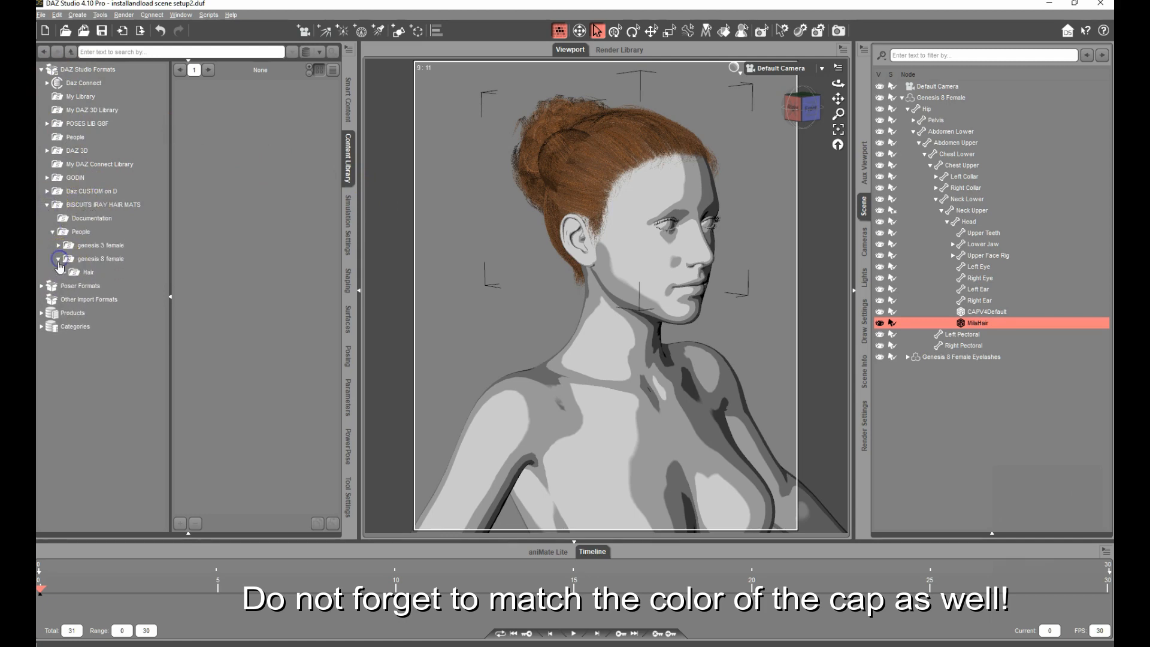
{"action": "left_click", "coordinate": [64, 273]}
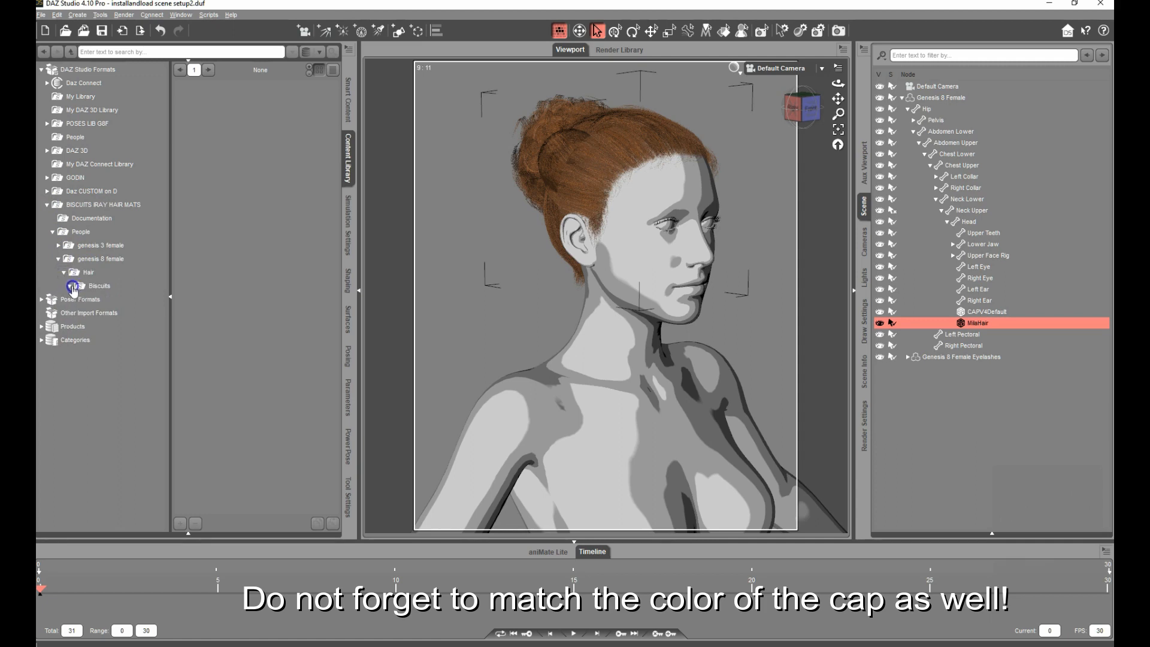
{"action": "left_click", "coordinate": [72, 287]}
{"action": "left_click", "coordinate": [75, 299]}
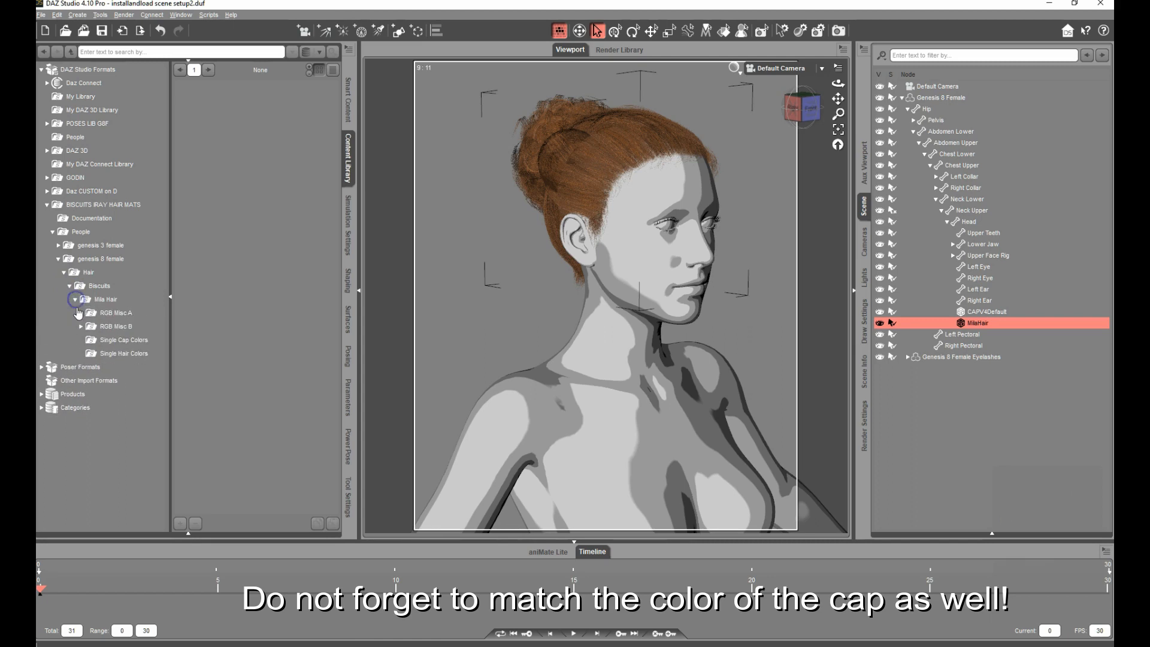
{"action": "left_click", "coordinate": [124, 353]}
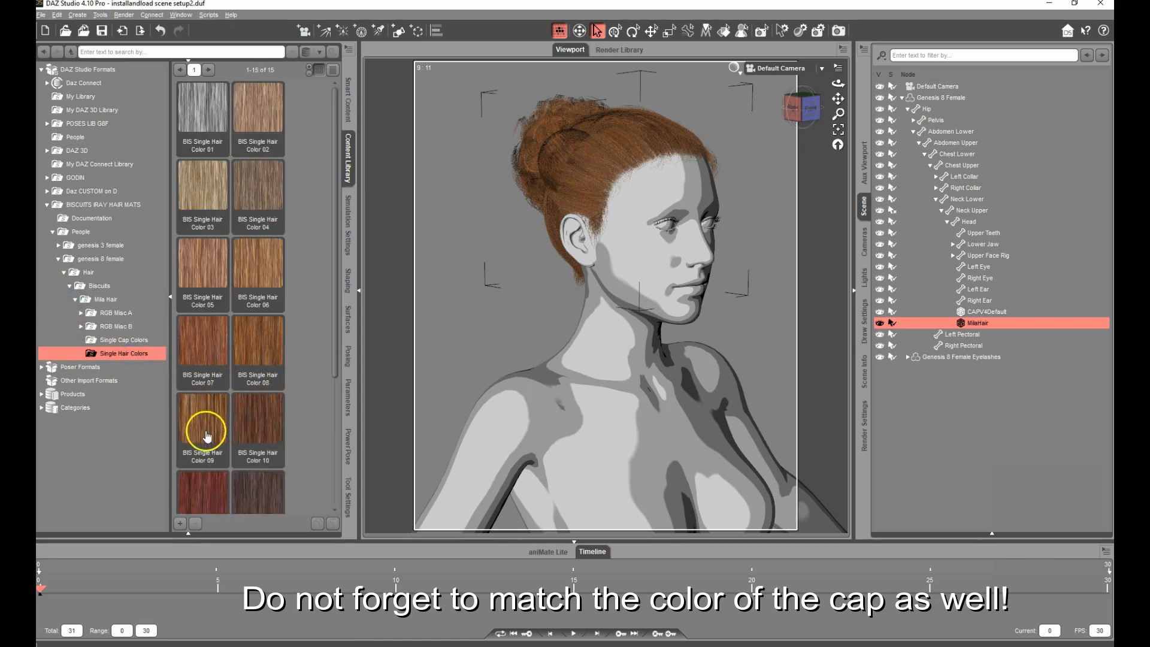
{"action": "left_click", "coordinate": [267, 364]}
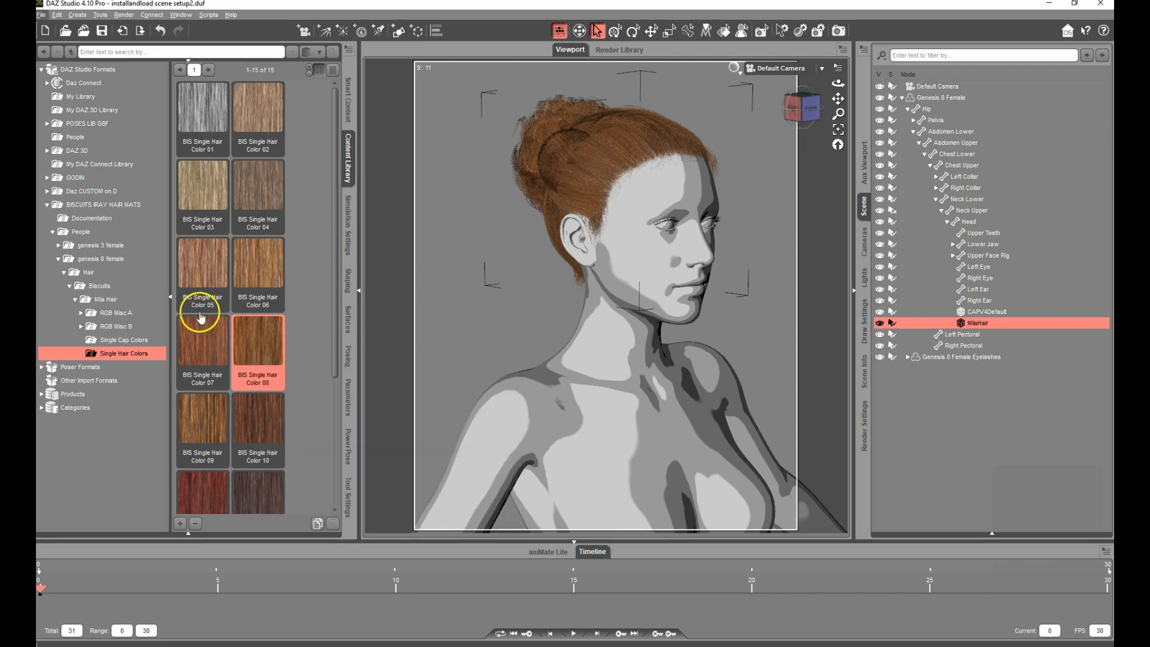
- Select the genesis 3 female folder and then the genesis 8 female folder within BISCUITS IRAY HAIR MATS
{"action": "left_click", "coordinate": [117, 246]}
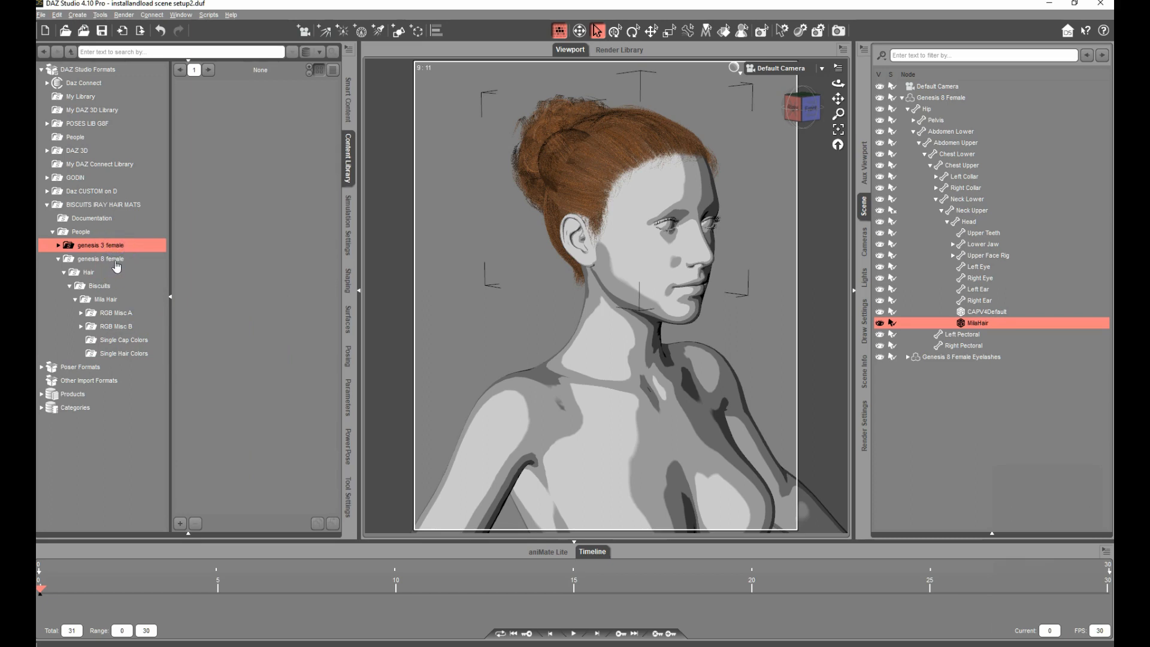
{"action": "left_click", "coordinate": [117, 264]}
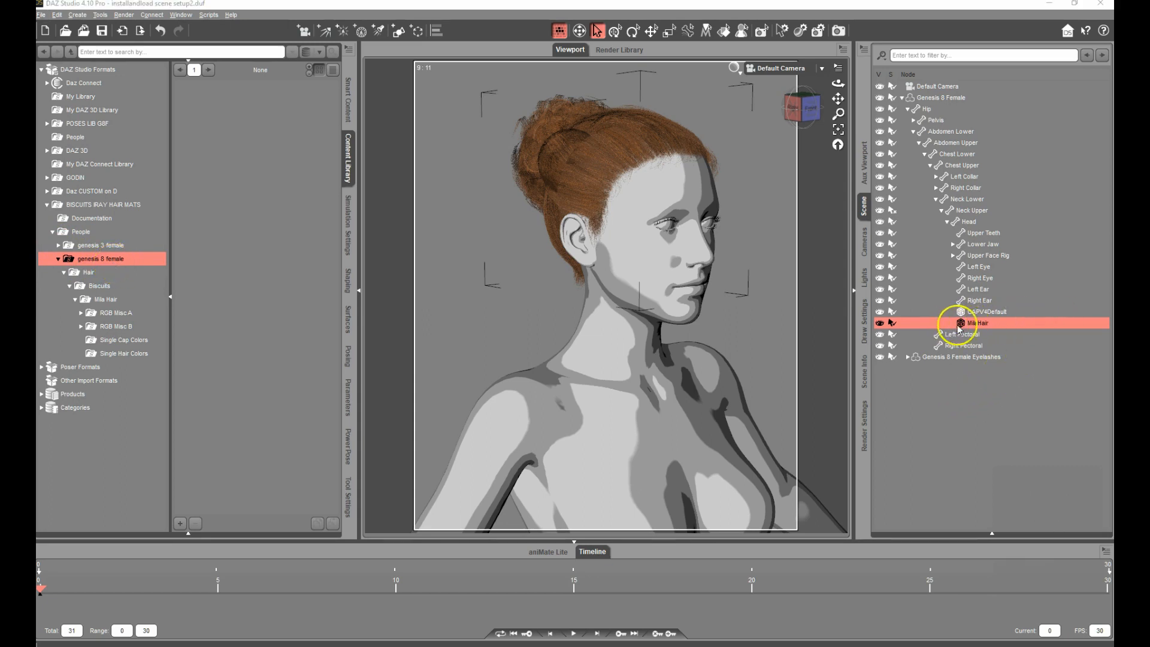
- Check the Resolution Level options in MilaHair's parameters and keep Base
{"action": "left_click", "coordinate": [348, 407]}
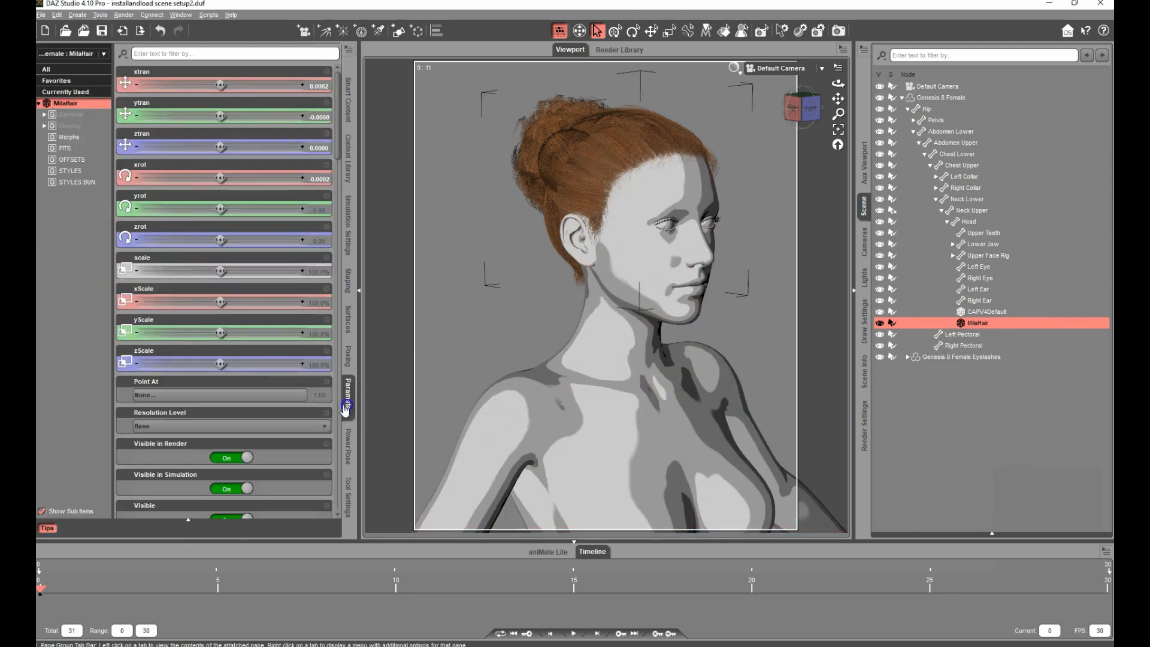
{"action": "left_click", "coordinate": [238, 427]}
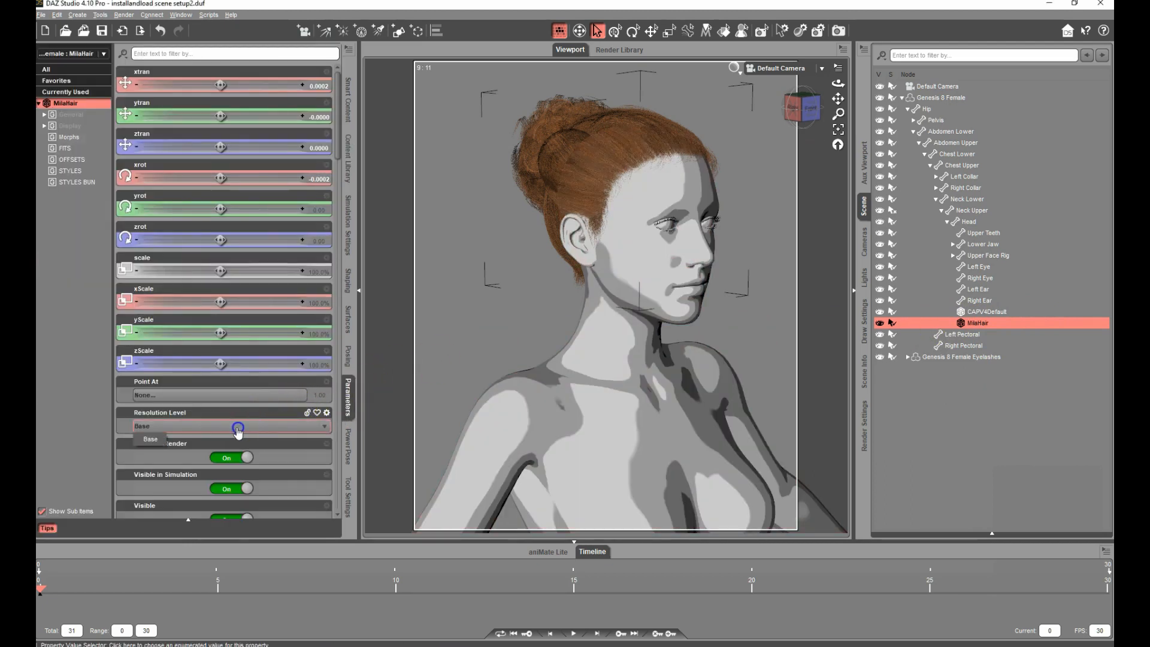
{"action": "left_click", "coordinate": [151, 439]}
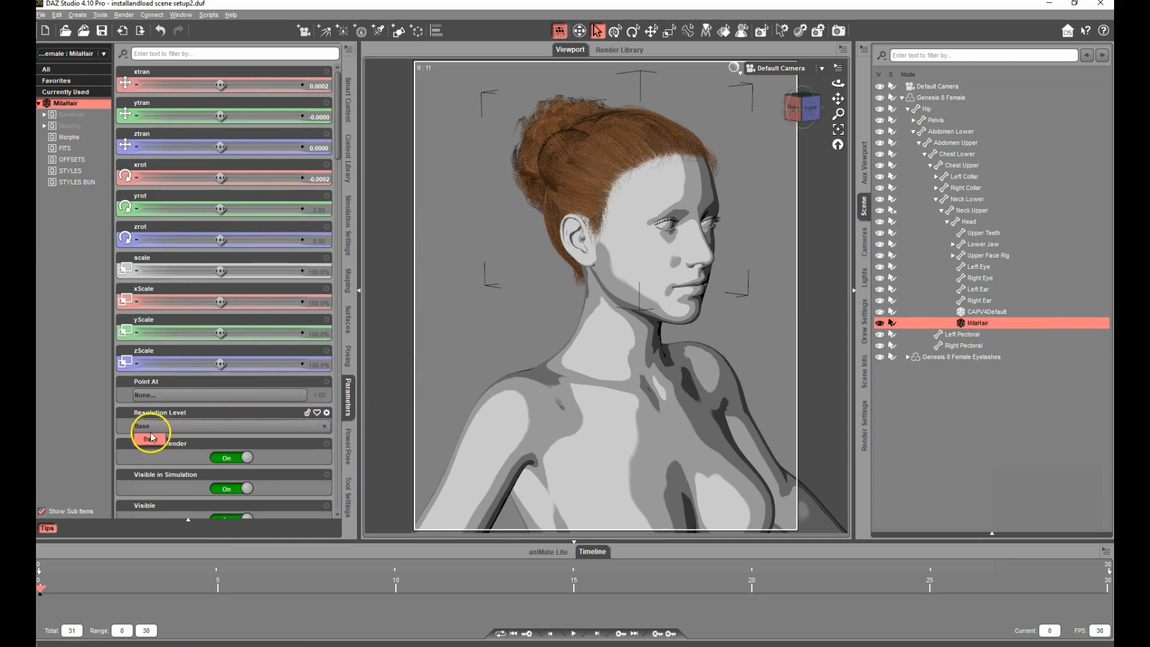
{"action": "left_click", "coordinate": [152, 438]}
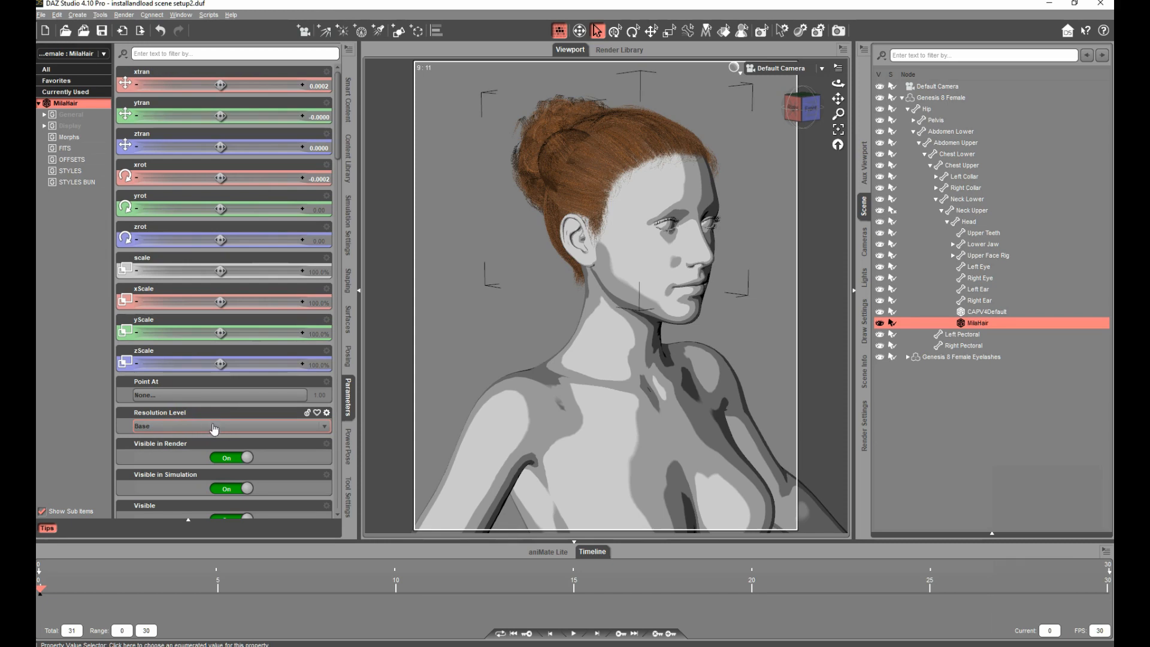
- Set MilaHair's Style Base Curl 3 to 100% and open its STYLES BUN morph group
{"action": "left_click", "coordinate": [71, 170]}
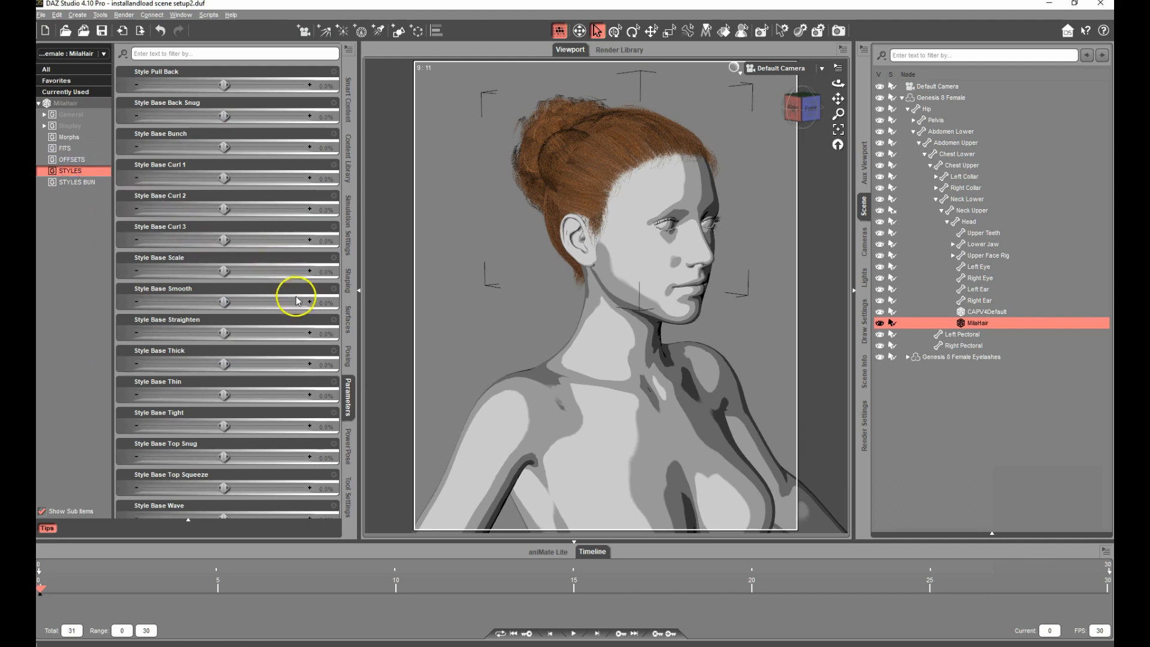
{"action": "left_click", "coordinate": [322, 241]}
{"action": "type", "text": "100"}
{"action": "key", "text": "Return"}
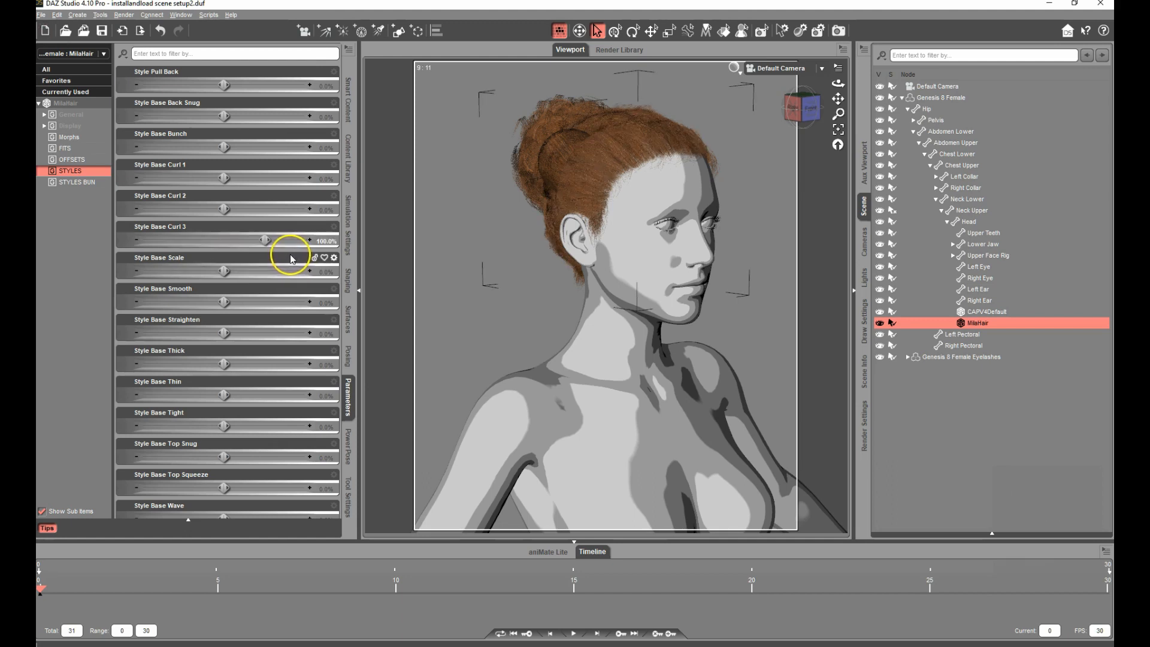
{"action": "left_click", "coordinate": [83, 182]}
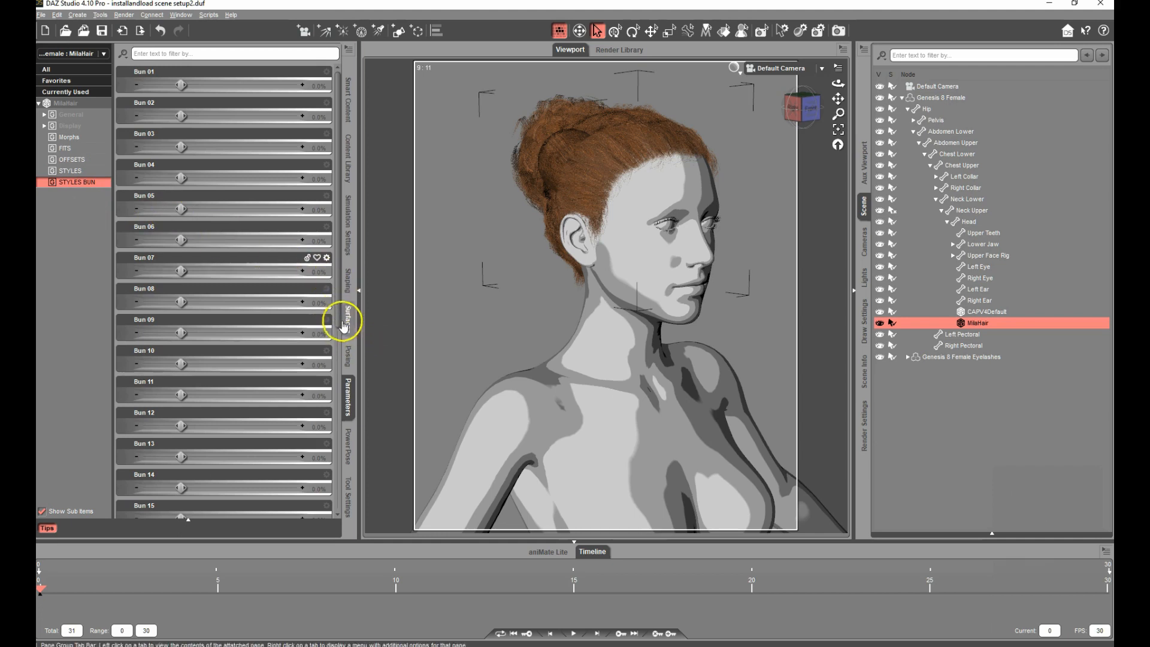
- Set MilaHair's Bun 21 style morph to 100%
{"action": "left_click_drag", "start_coordinate": [339, 291], "coordinate": [355, 471]}
{"action": "left_click", "coordinate": [315, 395]}
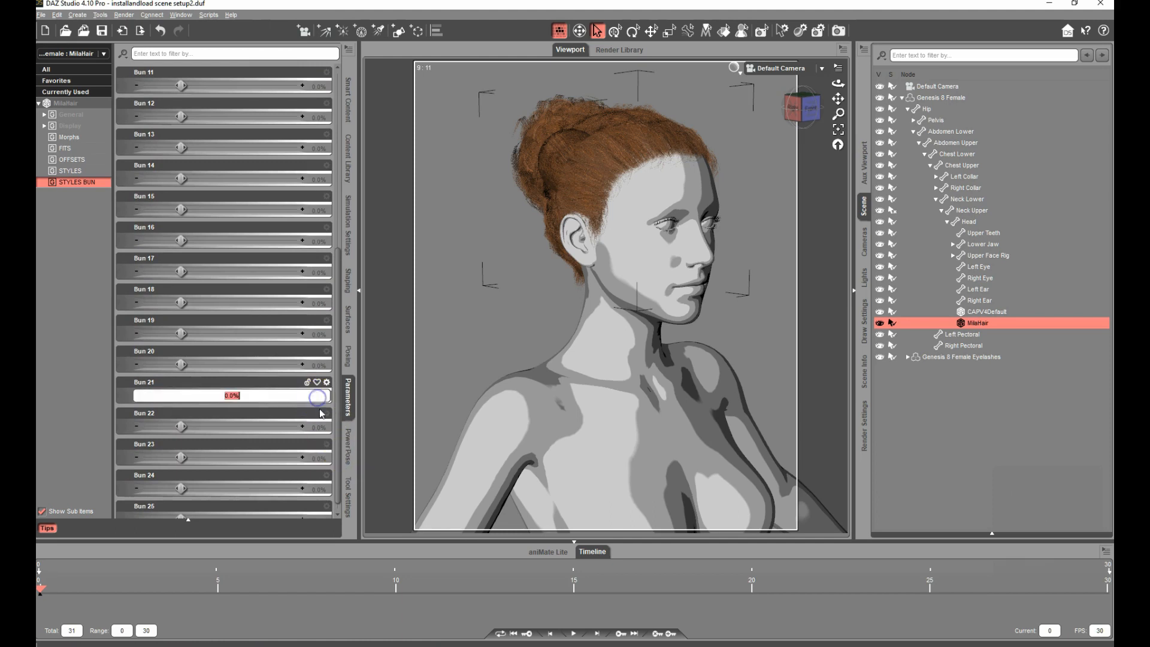
{"action": "type", "text": "10"}
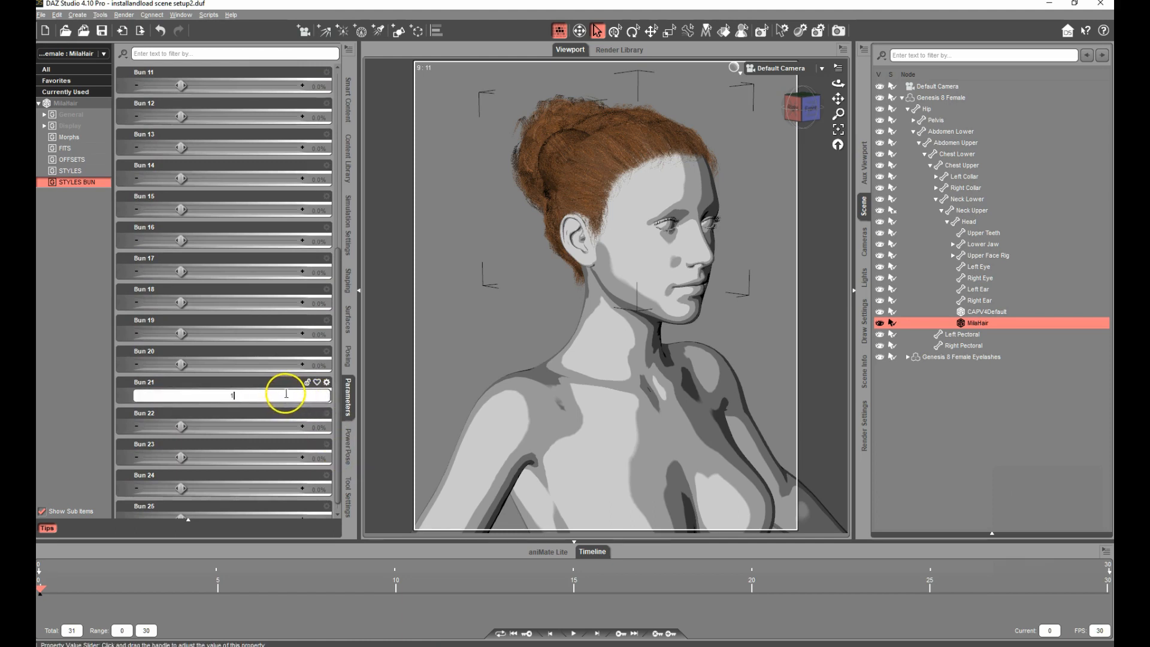
{"action": "key", "text": "Return"}
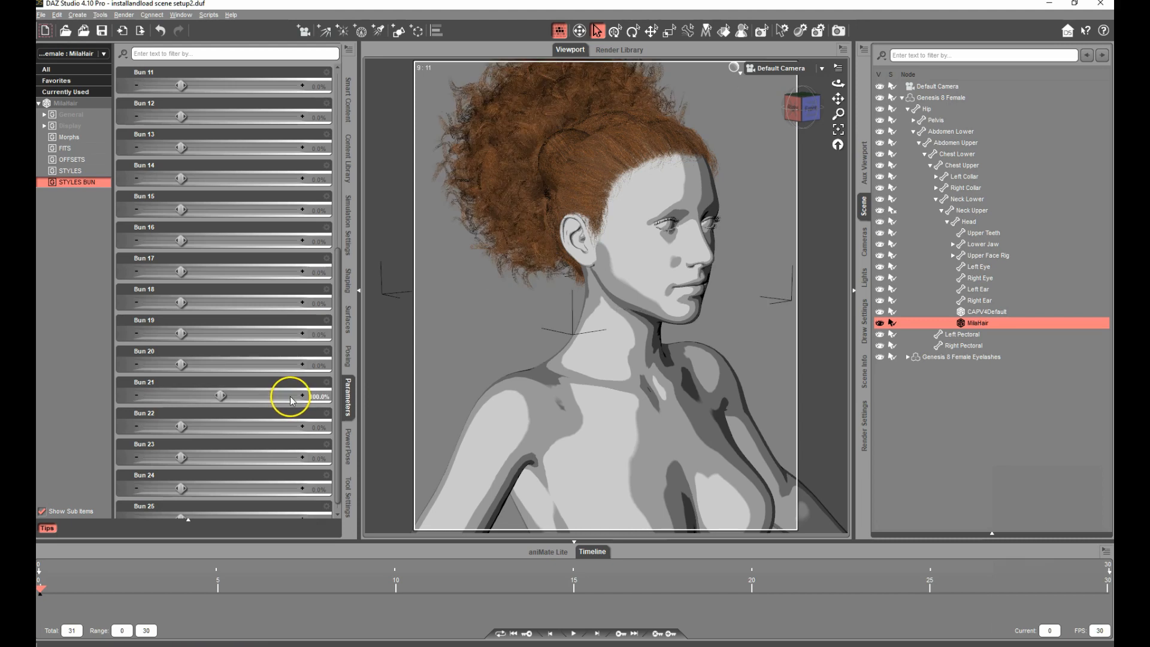
{"action": "middle_click_drag", "start_coordinate": [386, 222], "coordinate": [398, 289]}
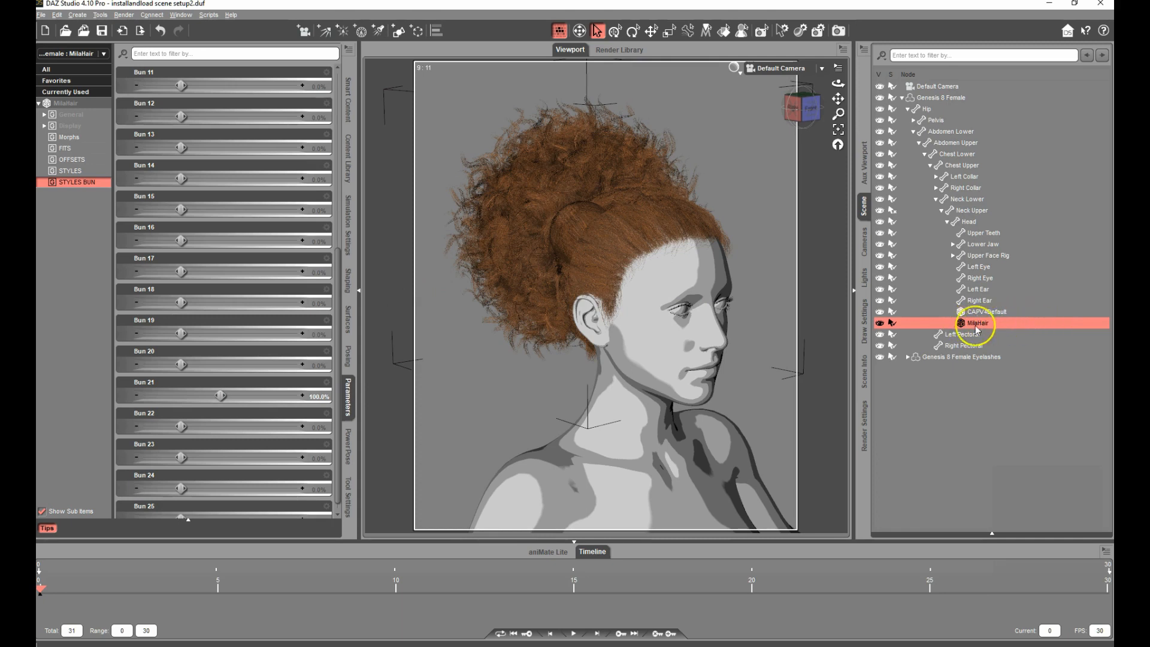
- Convert the MilaHair geometry to SubD
{"action": "left_click", "coordinate": [57, 15]}
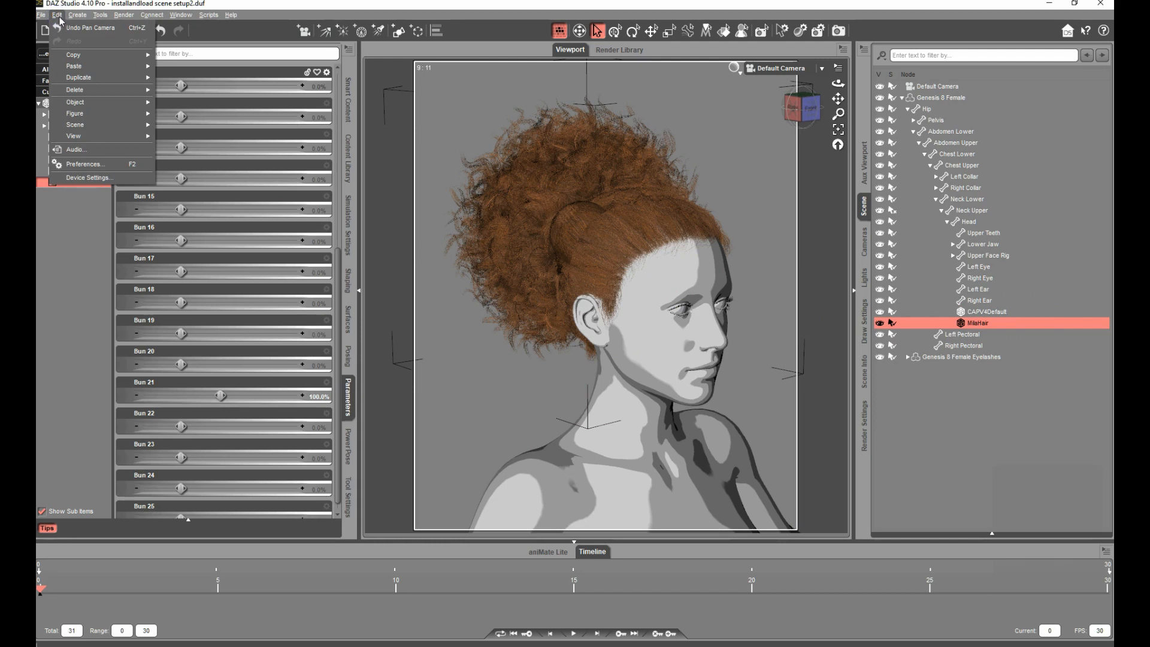
{"action": "left_click", "coordinate": [84, 102]}
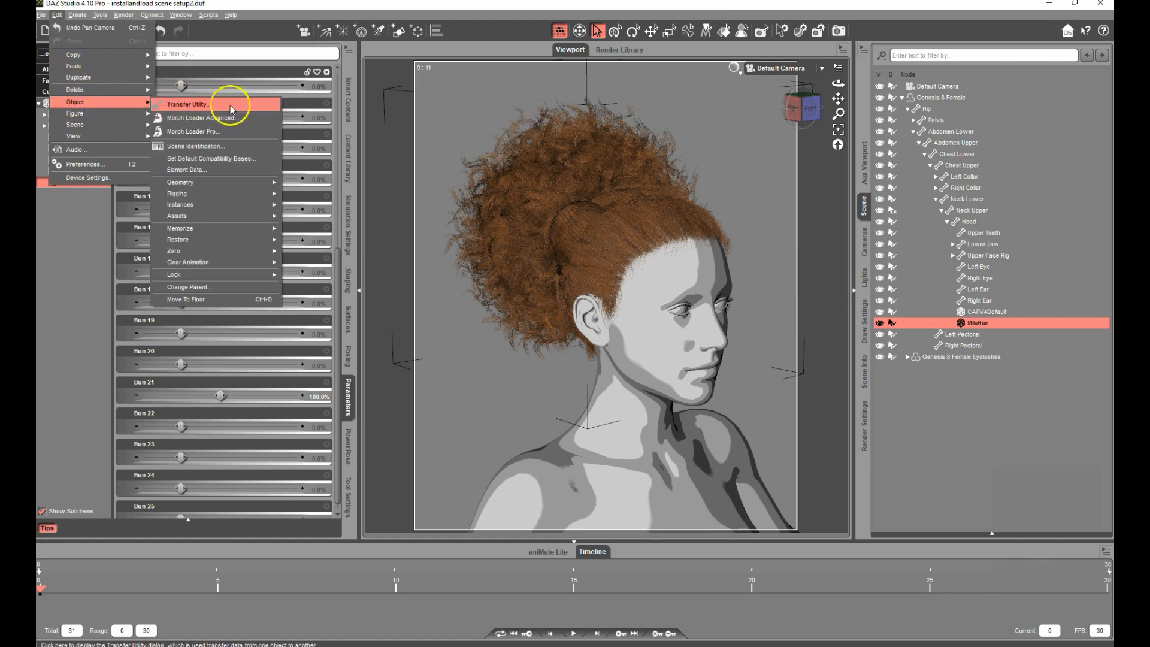
{"action": "mouse_move", "coordinate": [227, 183]}
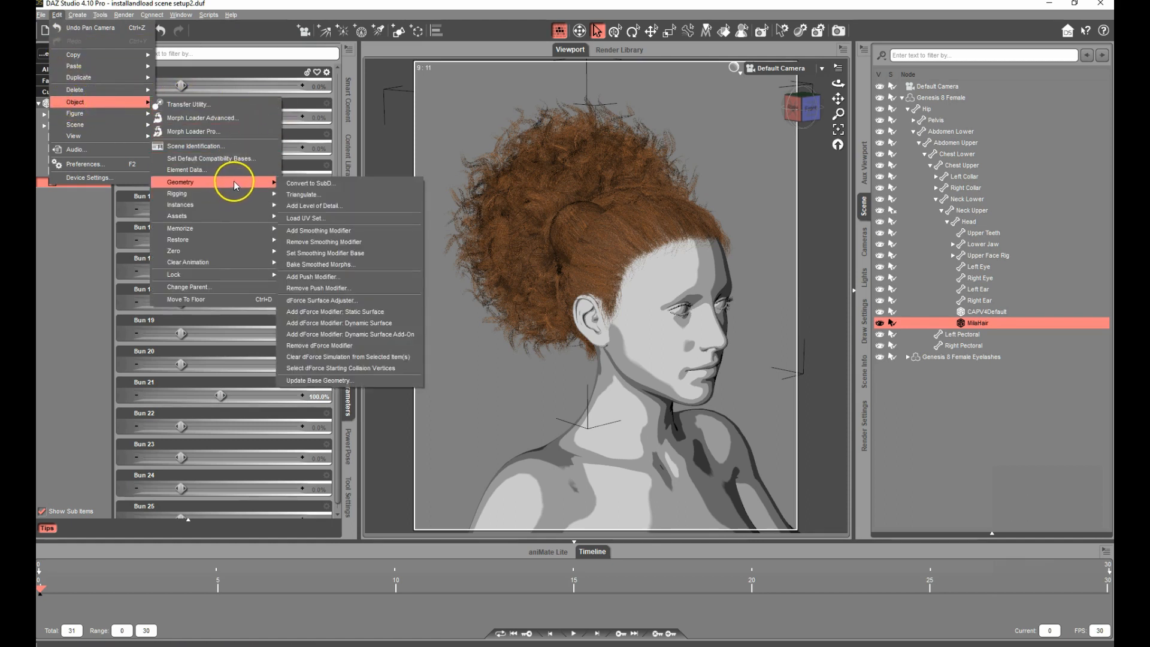
{"action": "left_click", "coordinate": [332, 187]}
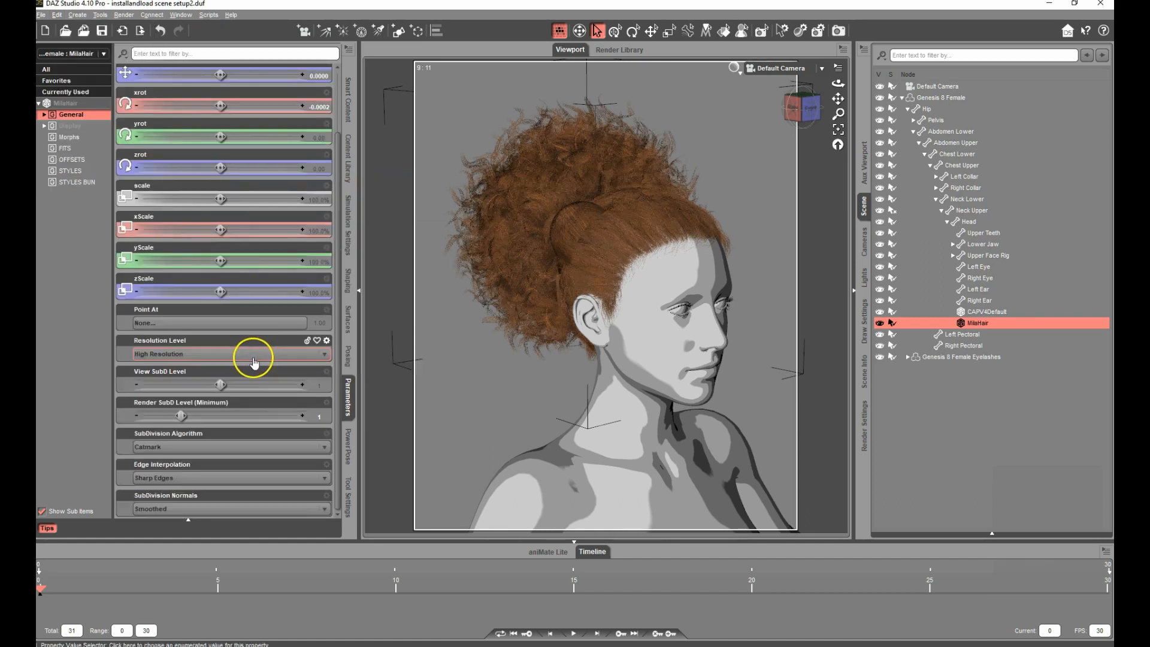